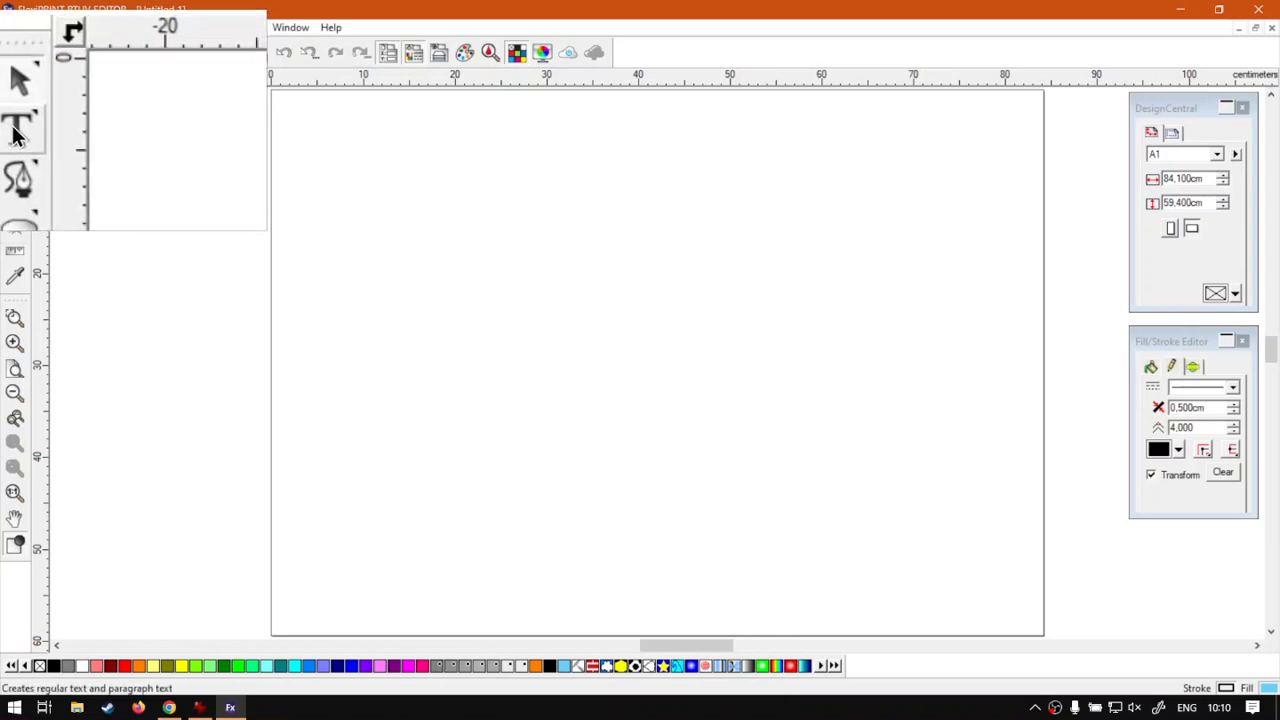
Step: Add the text "AM.CO.ZA" in Bauhaus 93 near the page's upper-left corner with the Text Tool
left_click(14, 136)
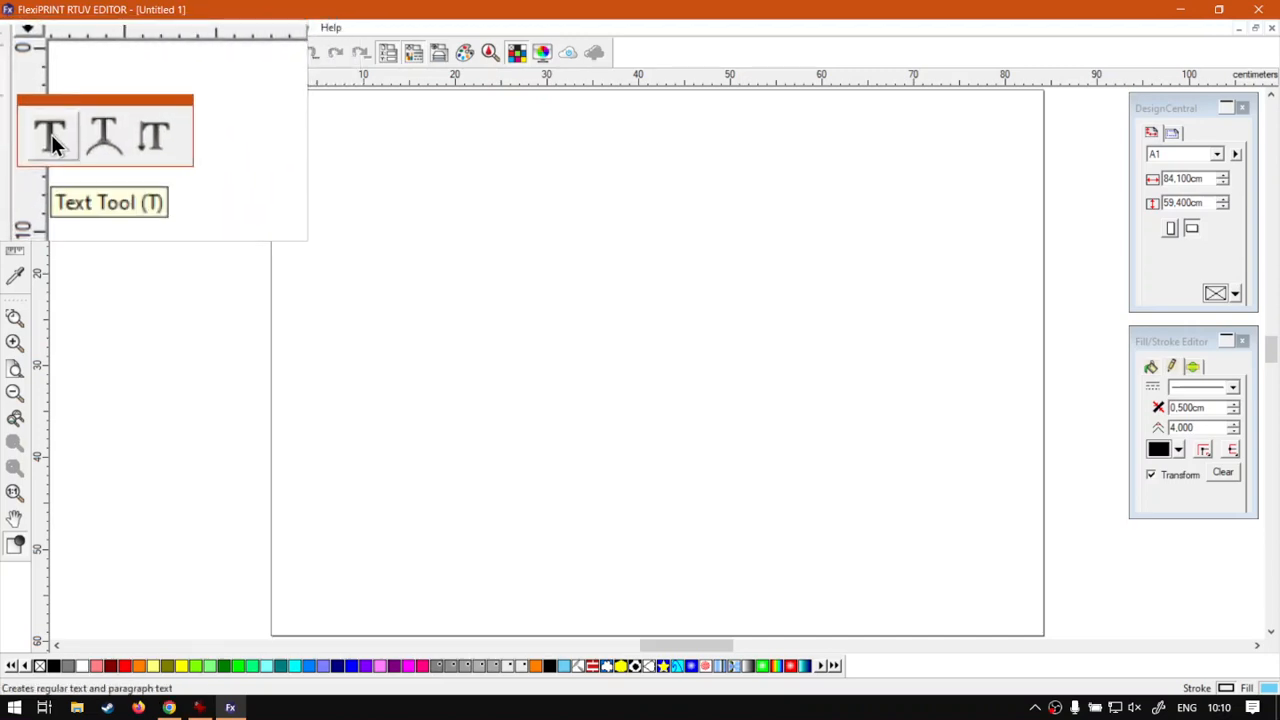
left_click(52, 138)
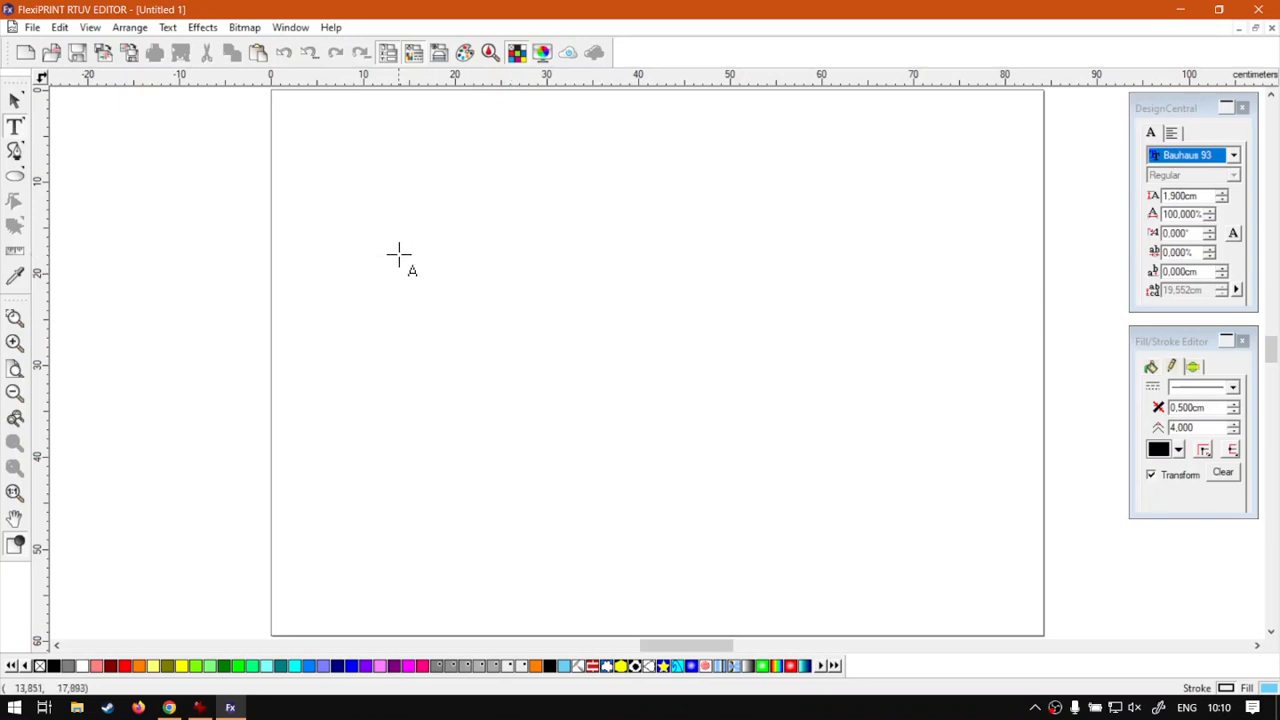
left_click(358, 235)
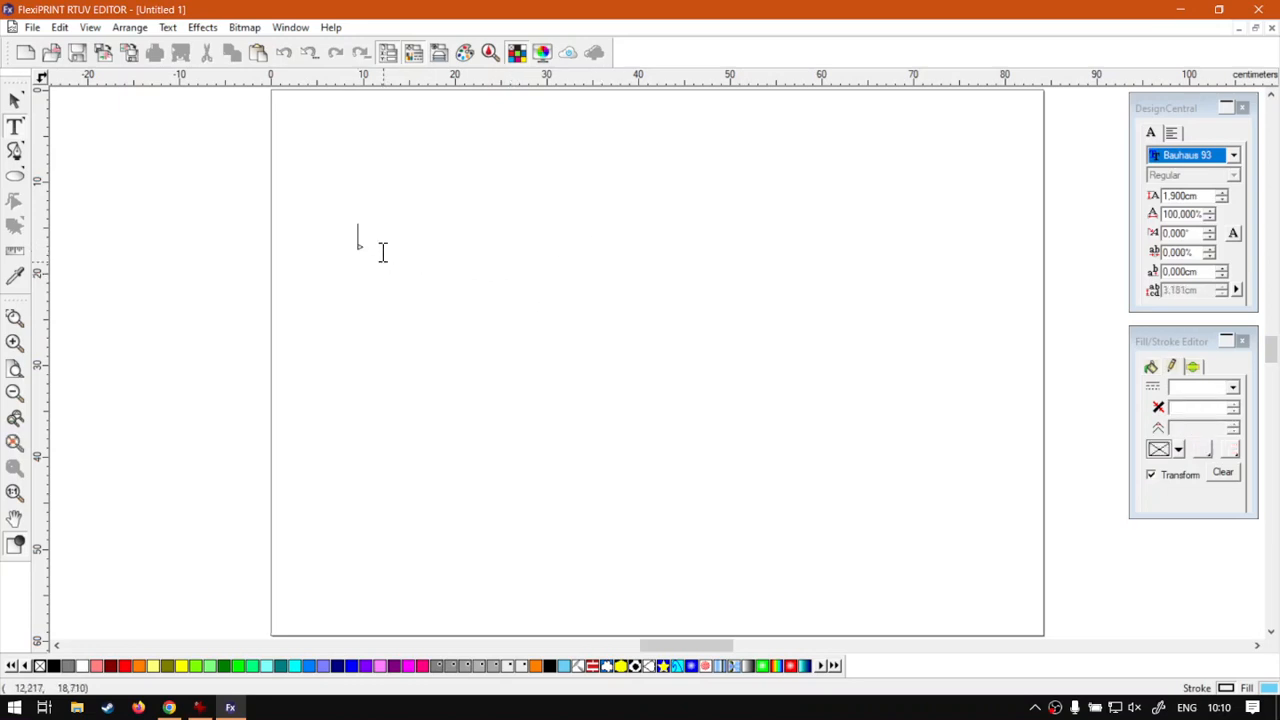
type("AM.CO.ZA")
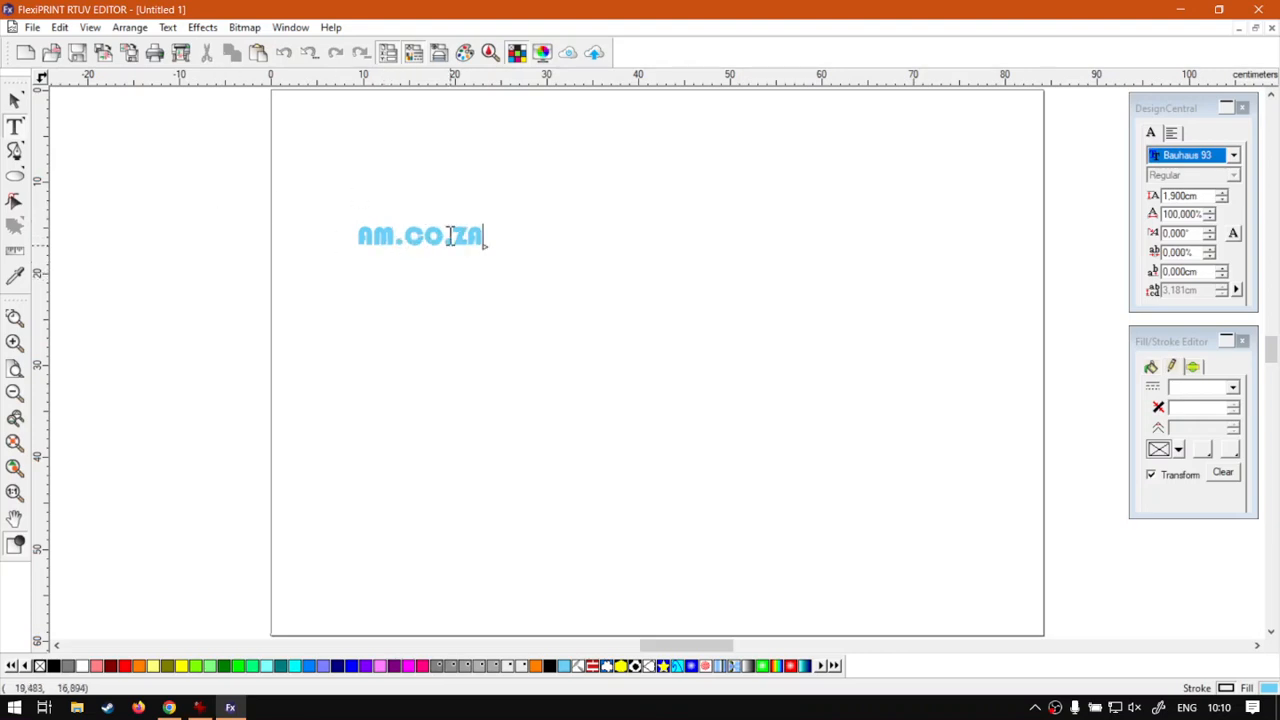
Step: Enlarge the AM.CO.ZA text proportionally to about 82.2 cm wide and place it across the upper part of the page
left_click(15, 101)
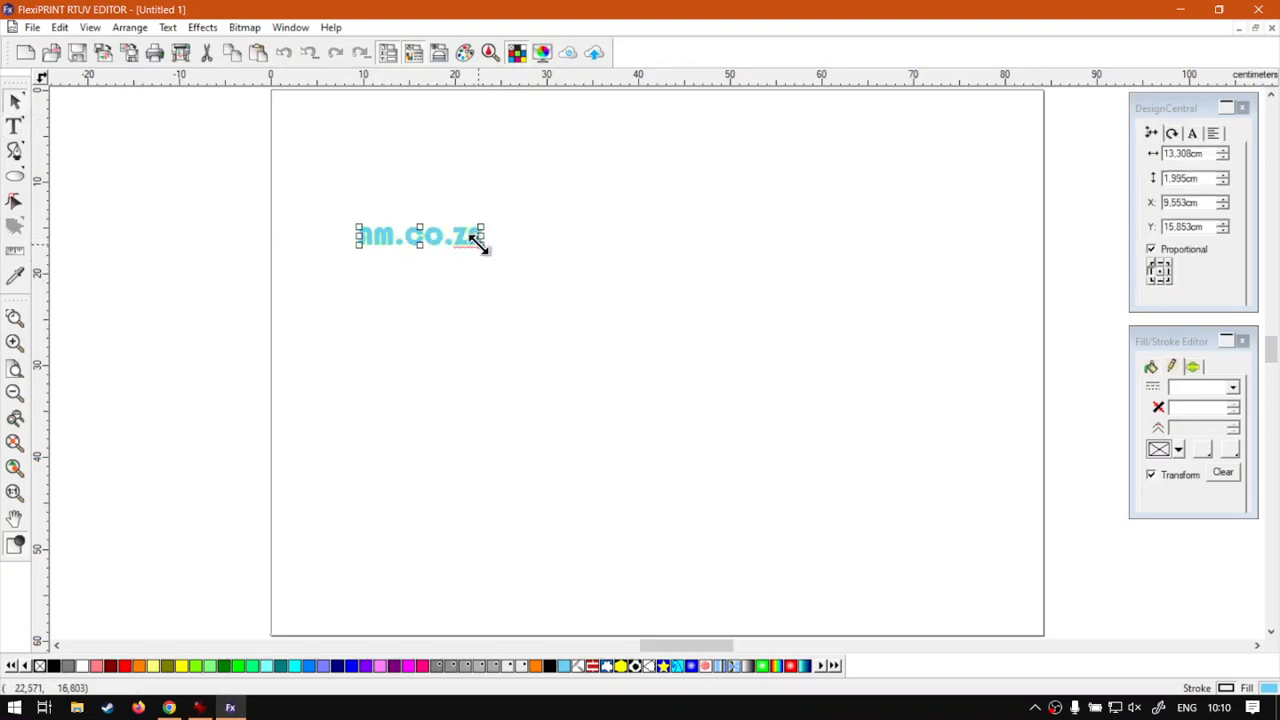
left_click_drag(480, 245, 768, 341)
left_click_drag(997, 283, 922, 290)
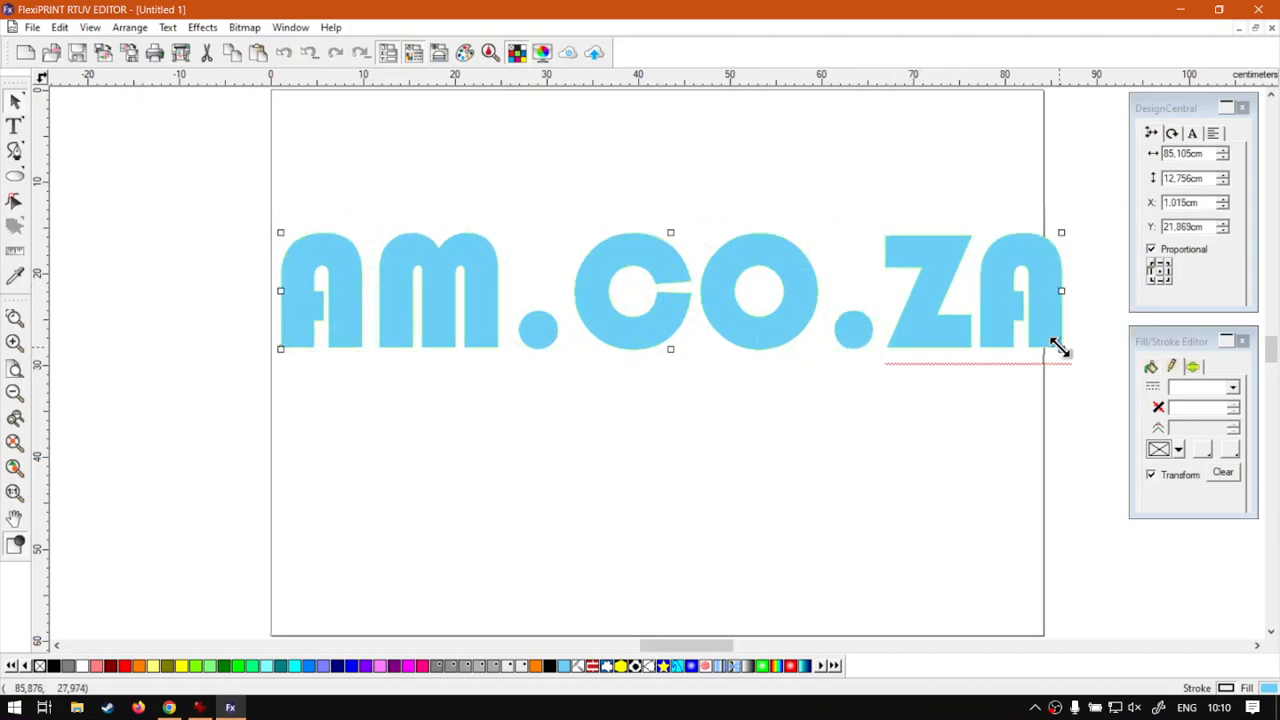
mouse_move(1060, 347)
left_mouse_down()
mouse_move(1029, 331)
mouse_move(1035, 343)
left_mouse_up()
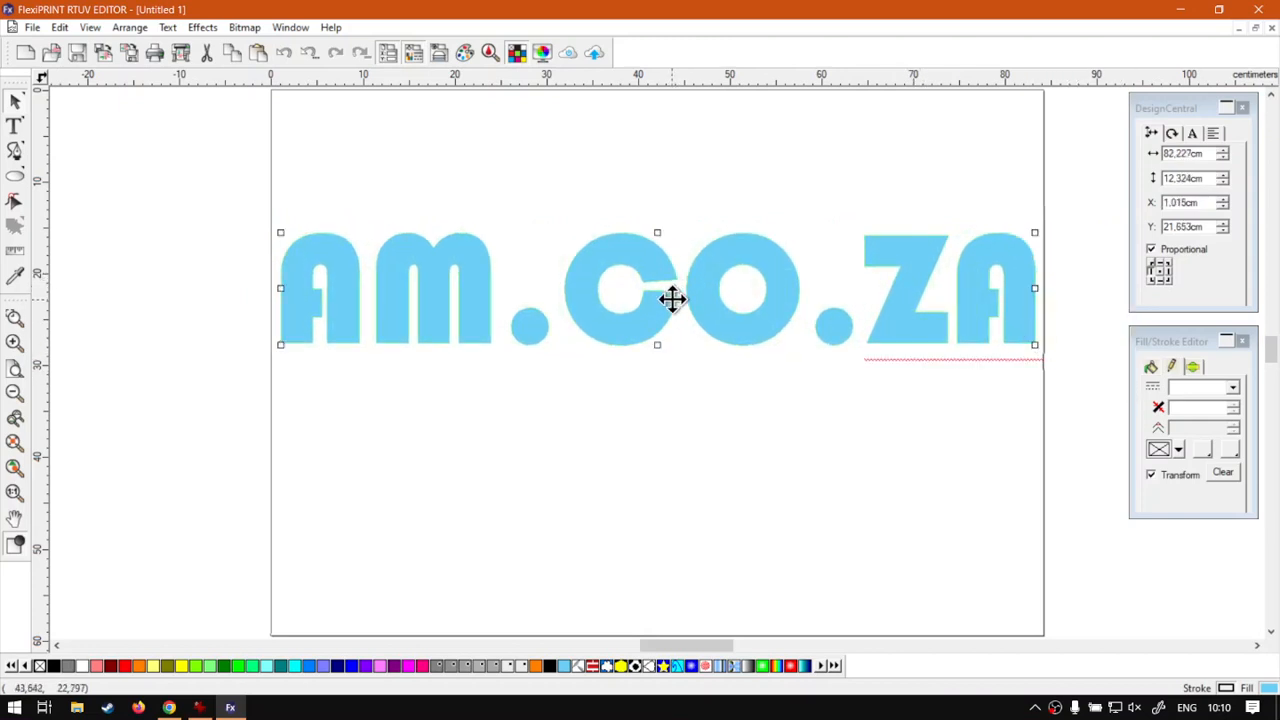
mouse_move(657, 310)
left_mouse_down()
mouse_move(655, 336)
mouse_move(654, 294)
left_mouse_up()
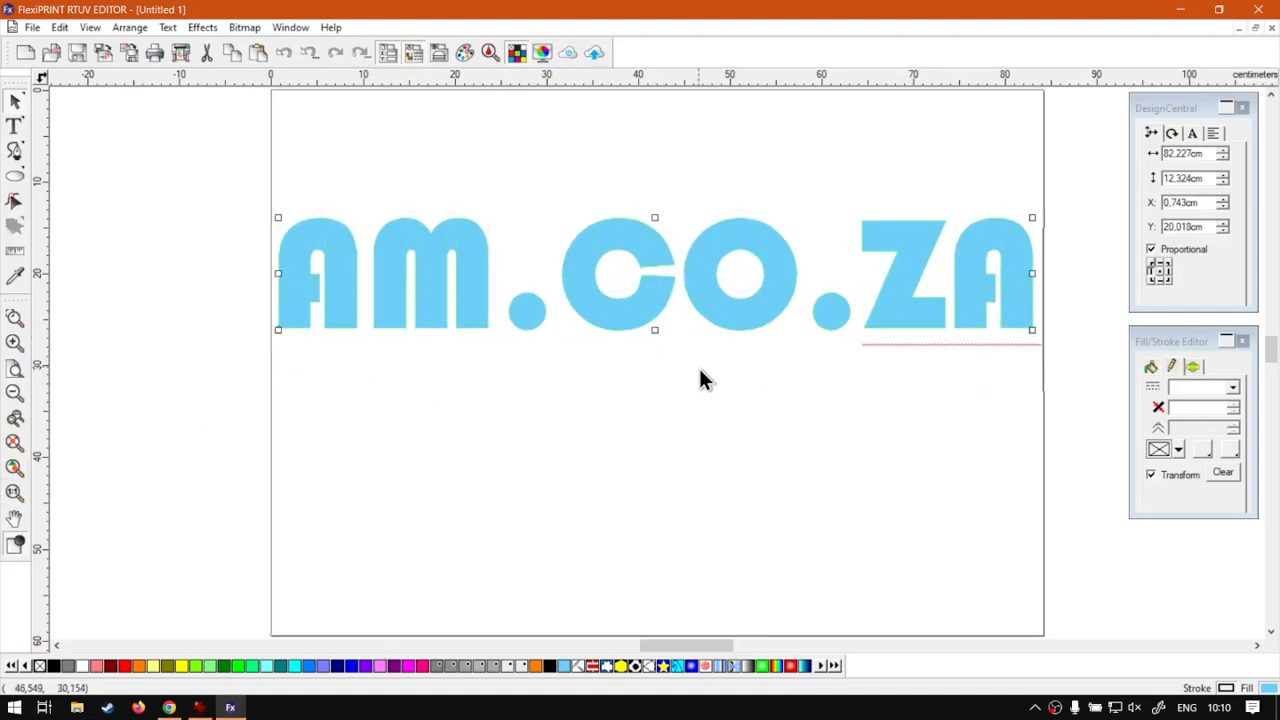
Step: Examine the character and paragraph settings of the AM.CO.ZA text and the list of available fonts
double_click(691, 318)
left_click(15, 101)
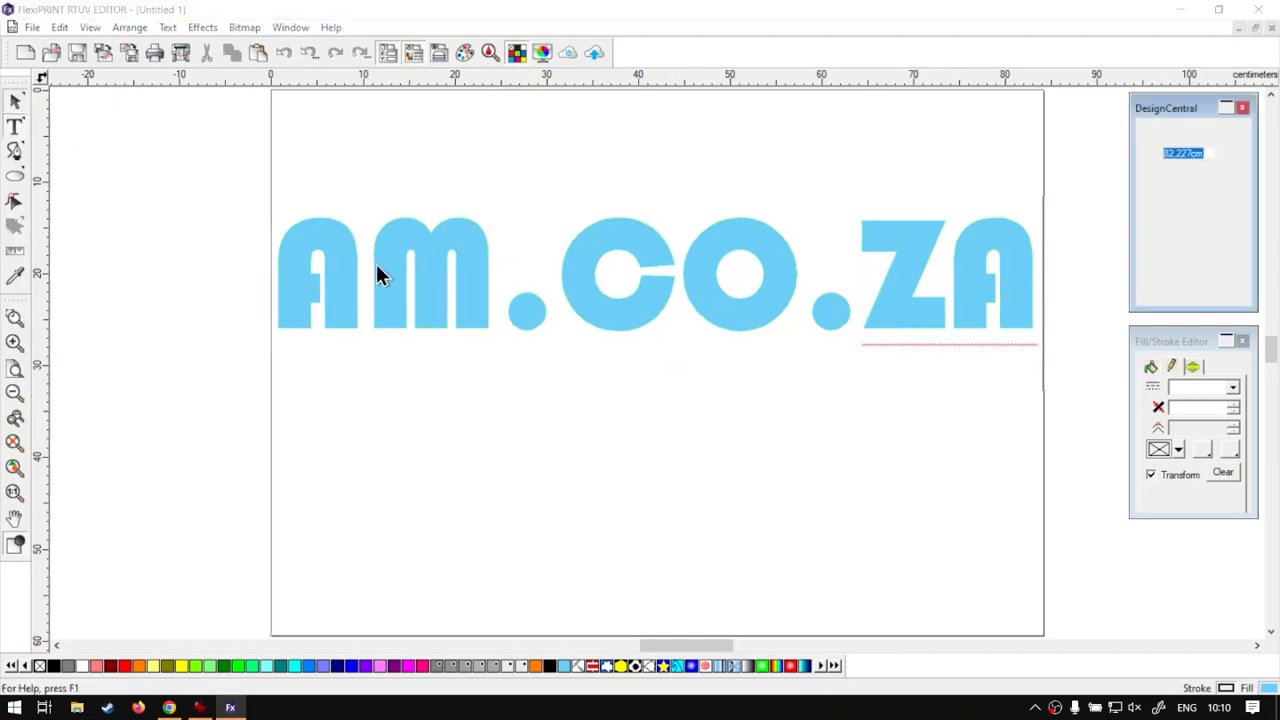
left_click(586, 300)
left_click(1200, 134)
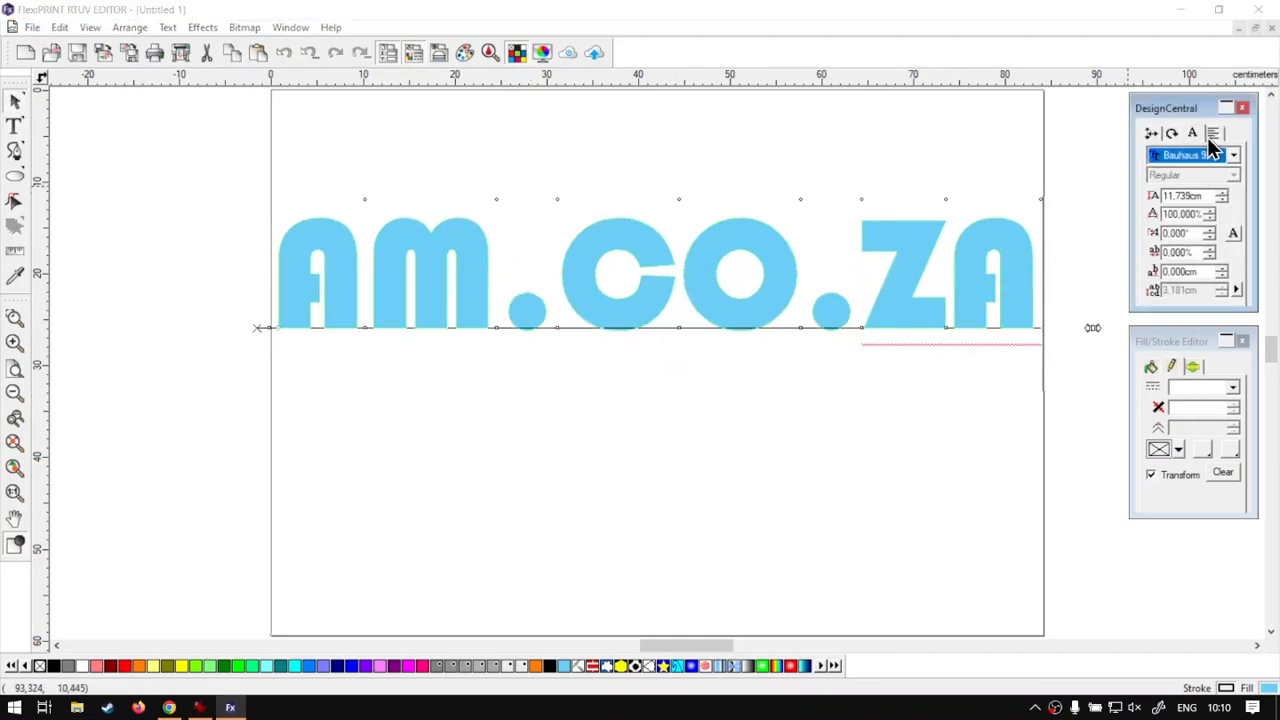
left_click(1211, 133)
left_click(1200, 134)
left_click(14, 128)
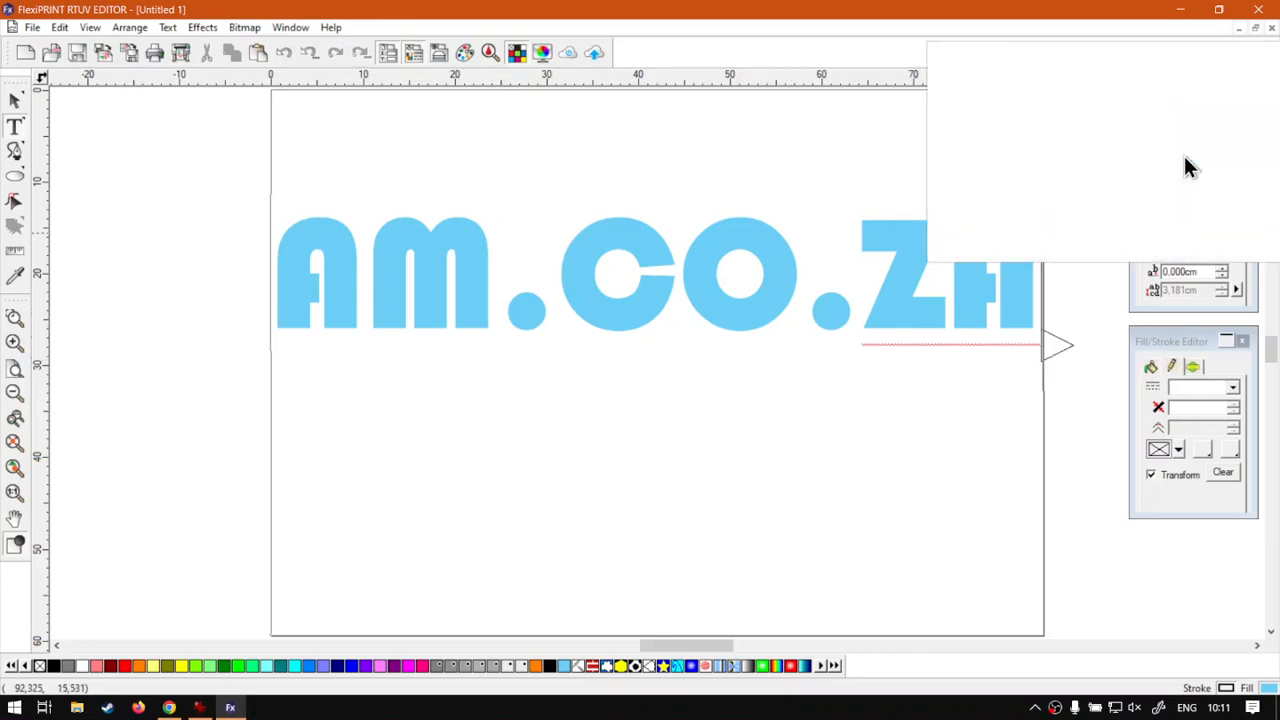
left_click(1237, 157)
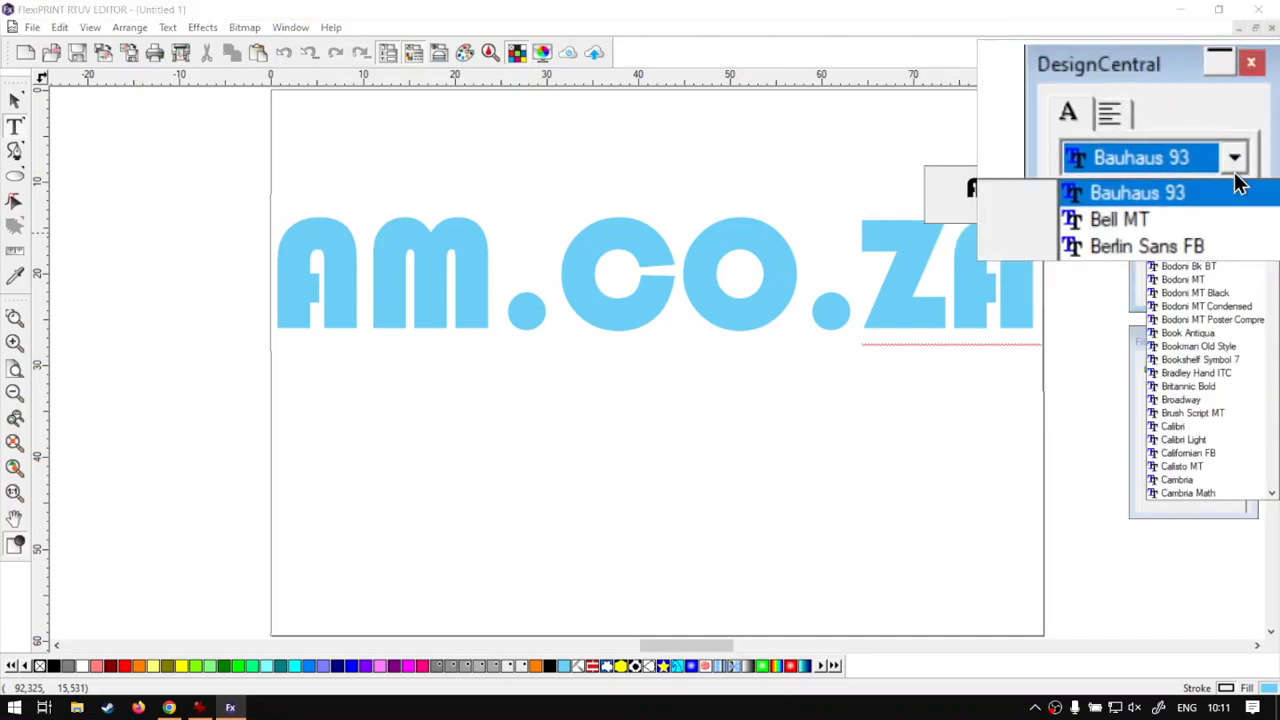
left_click(1240, 174)
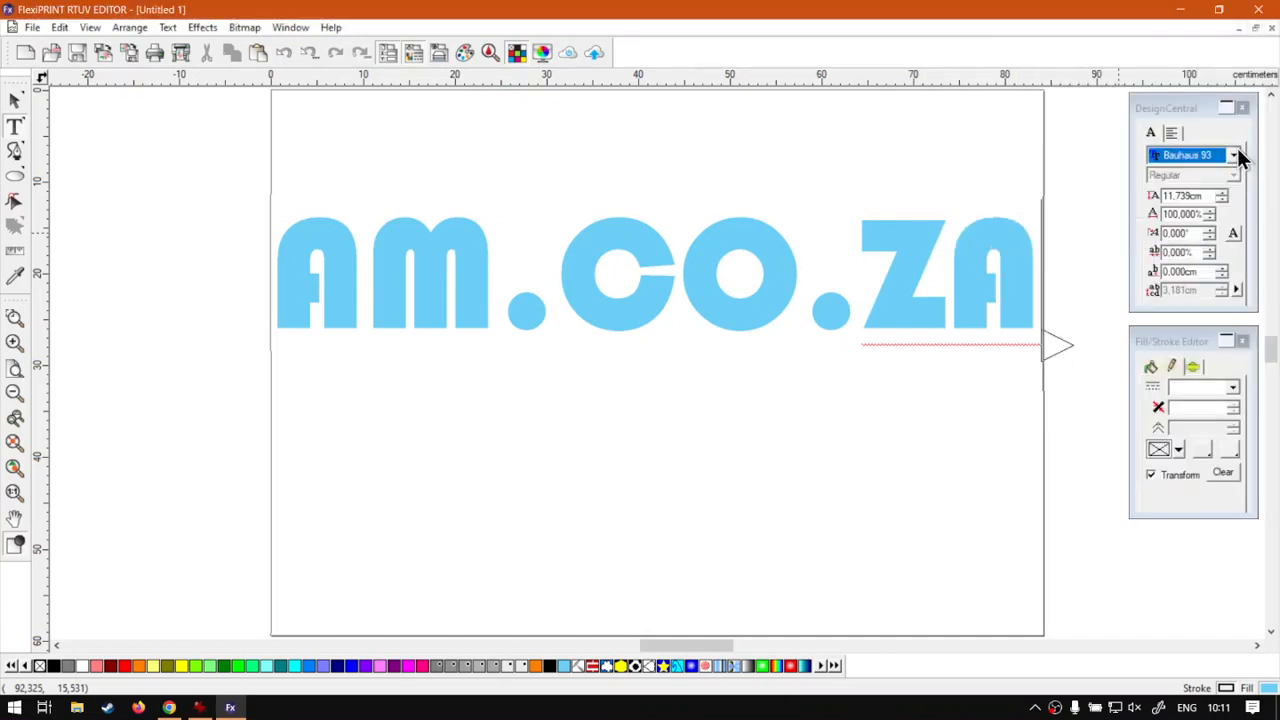
Step: Set the font of the letters "CO" to Bell MT
left_click_drag(504, 292, 305, 295)
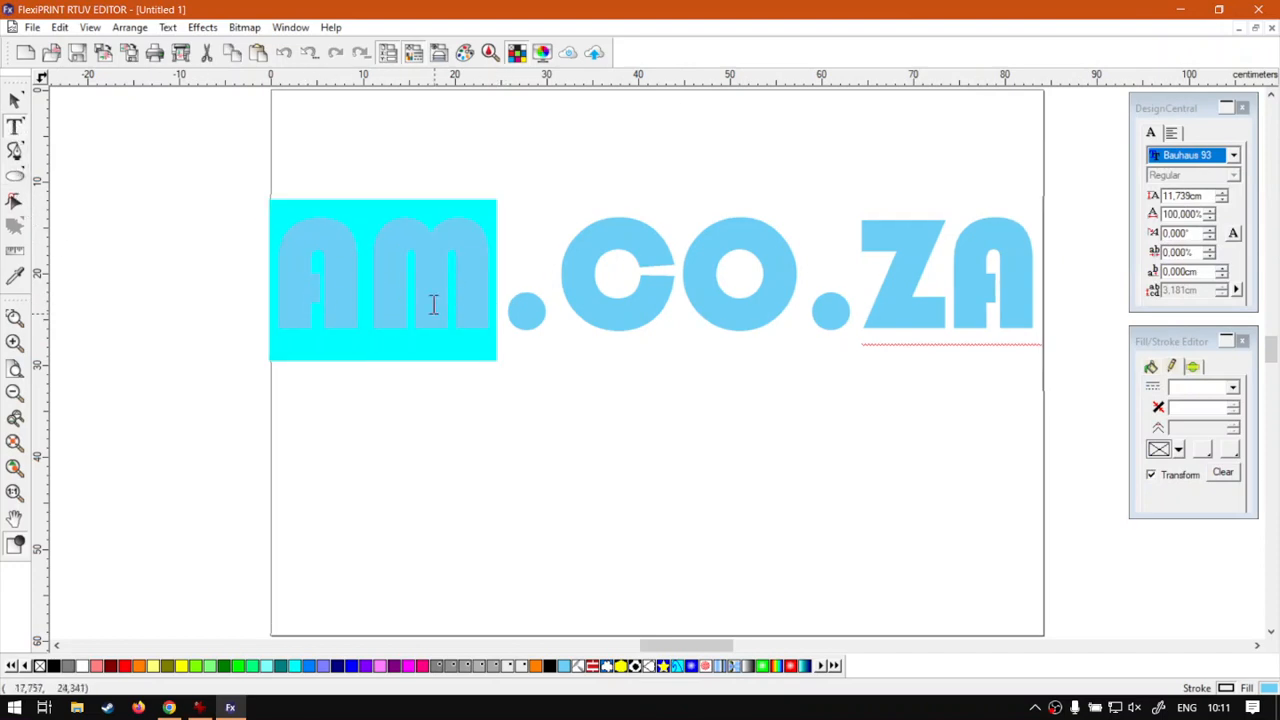
left_click_drag(560, 301, 729, 307)
left_click(1236, 158)
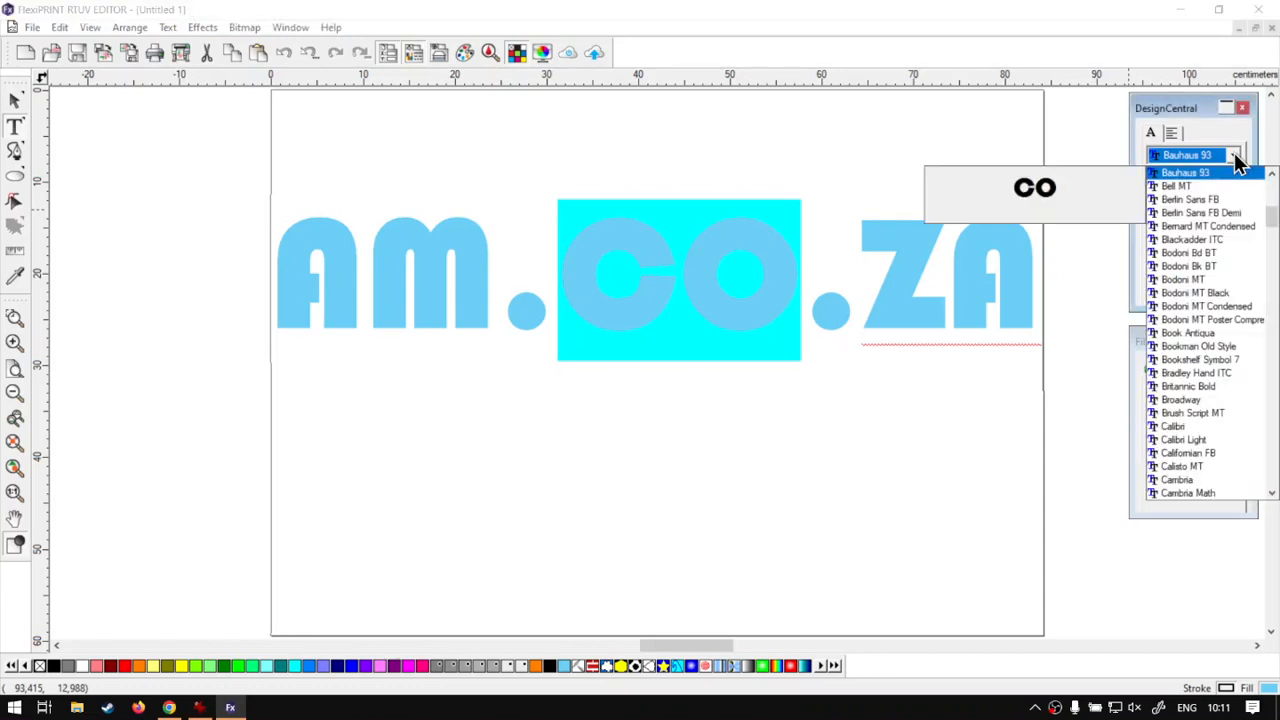
left_click(1199, 187)
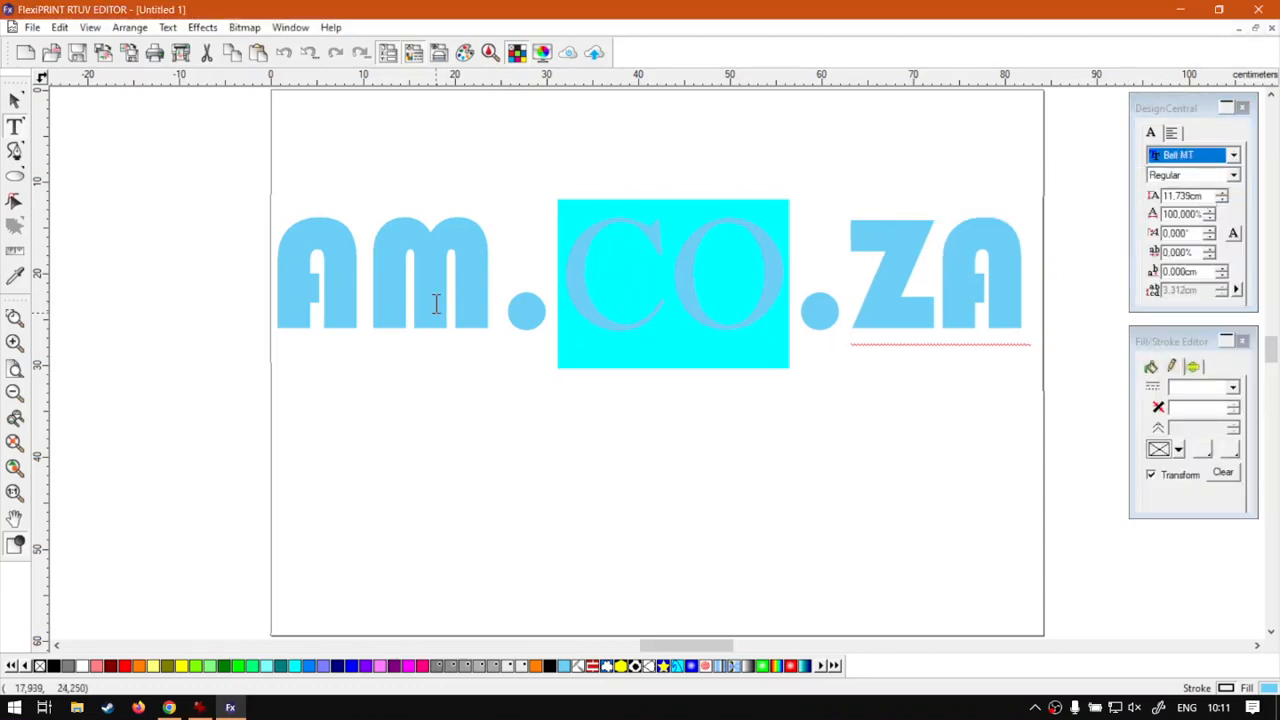
Step: Set the font of the letters "CO" back to Bauhaus 93
left_click(377, 303)
double_click(626, 304)
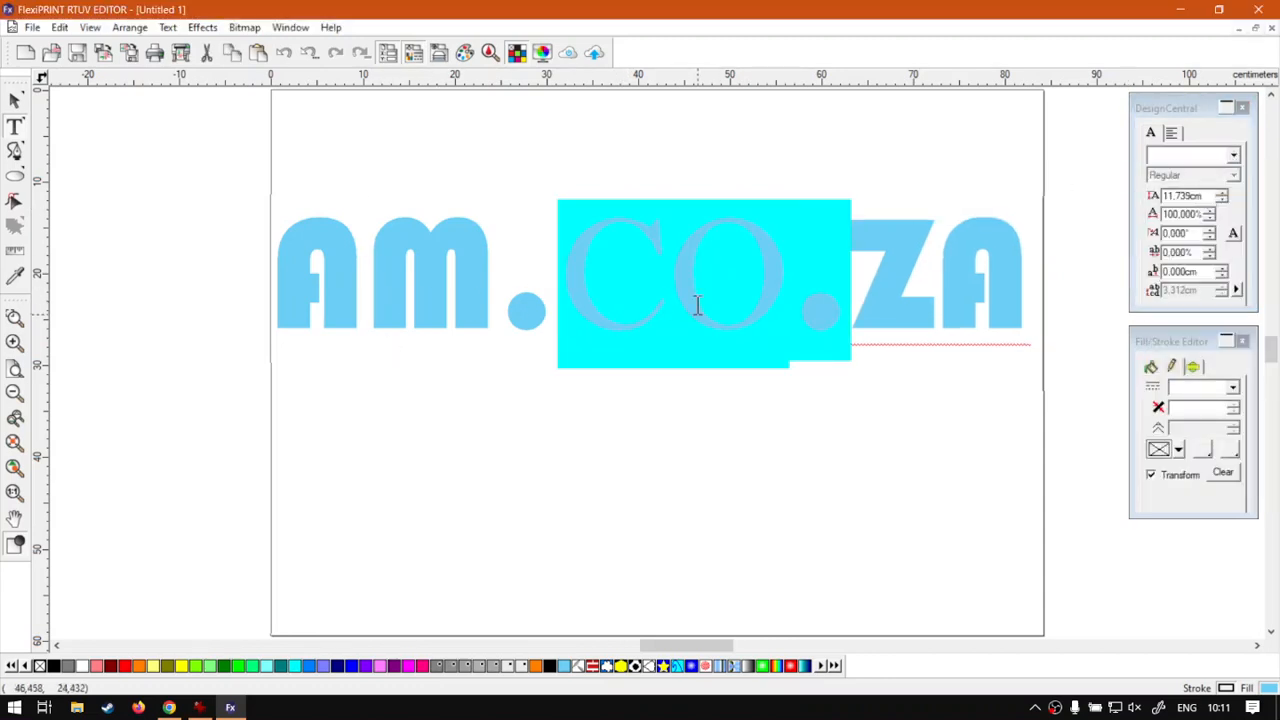
left_click(830, 293)
left_click_drag(794, 291, 560, 292)
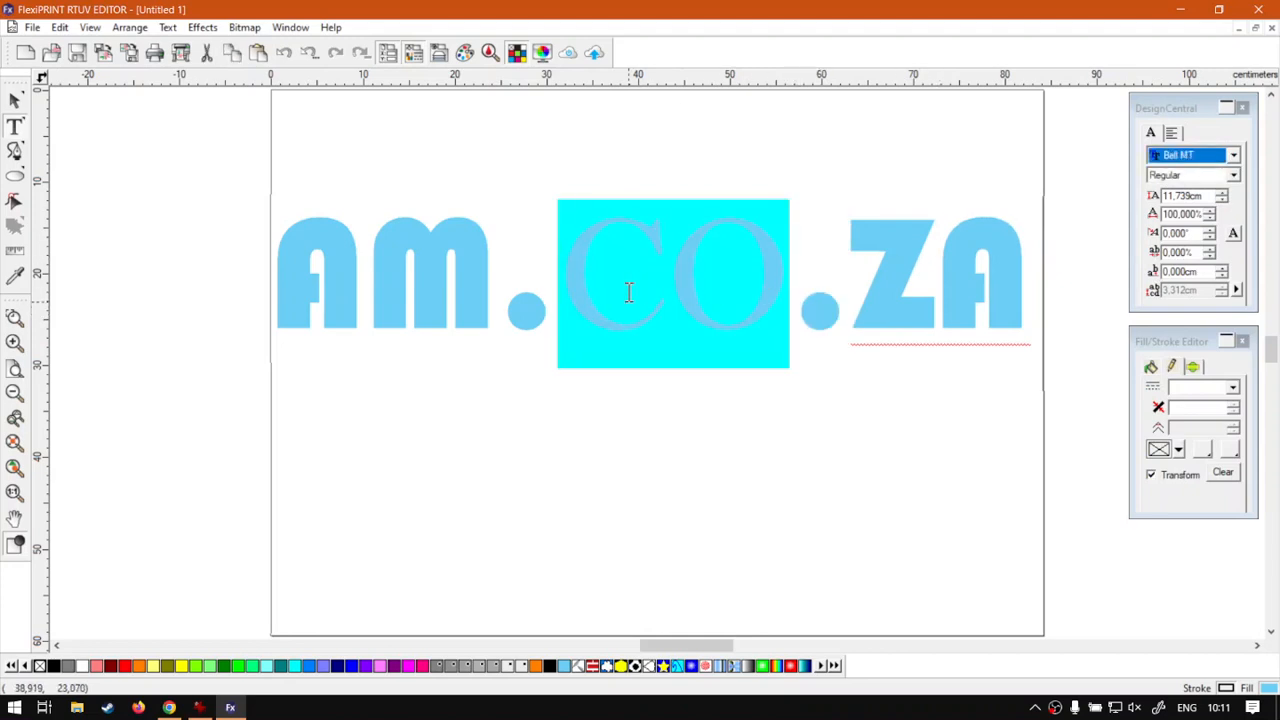
left_click(1233, 155)
scroll(1207, 190, "up", 1)
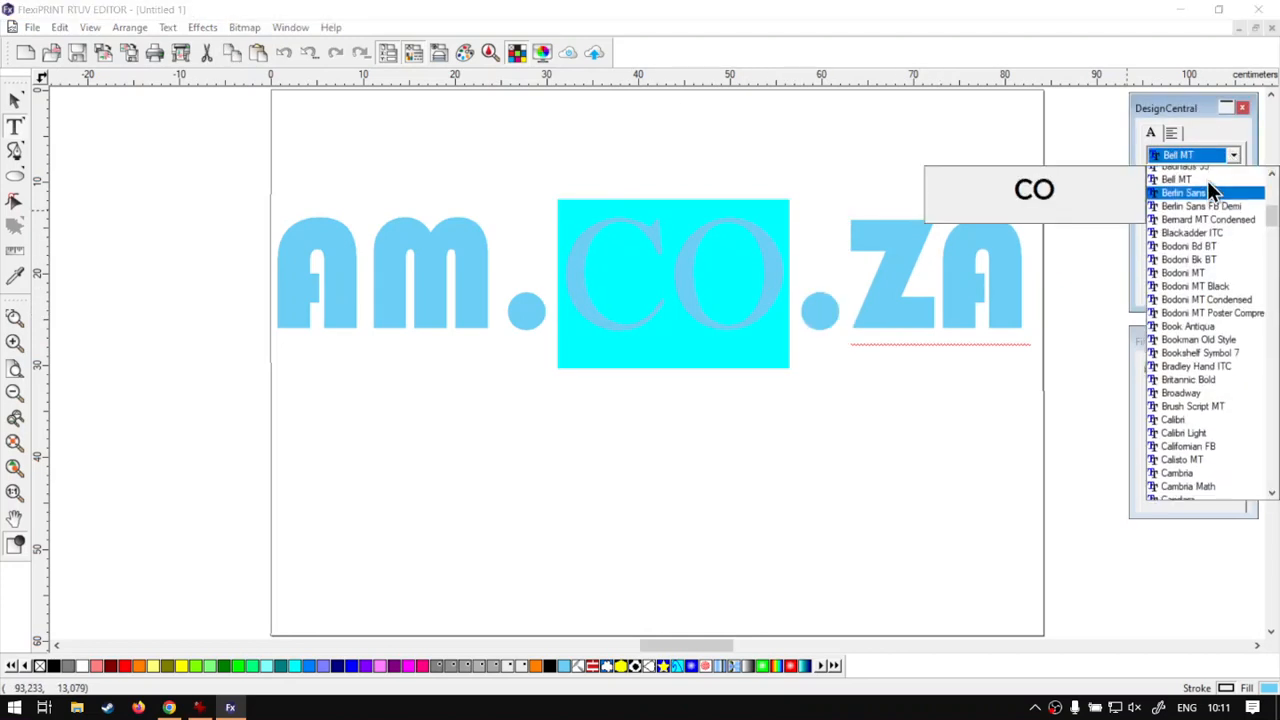
left_click(1209, 198)
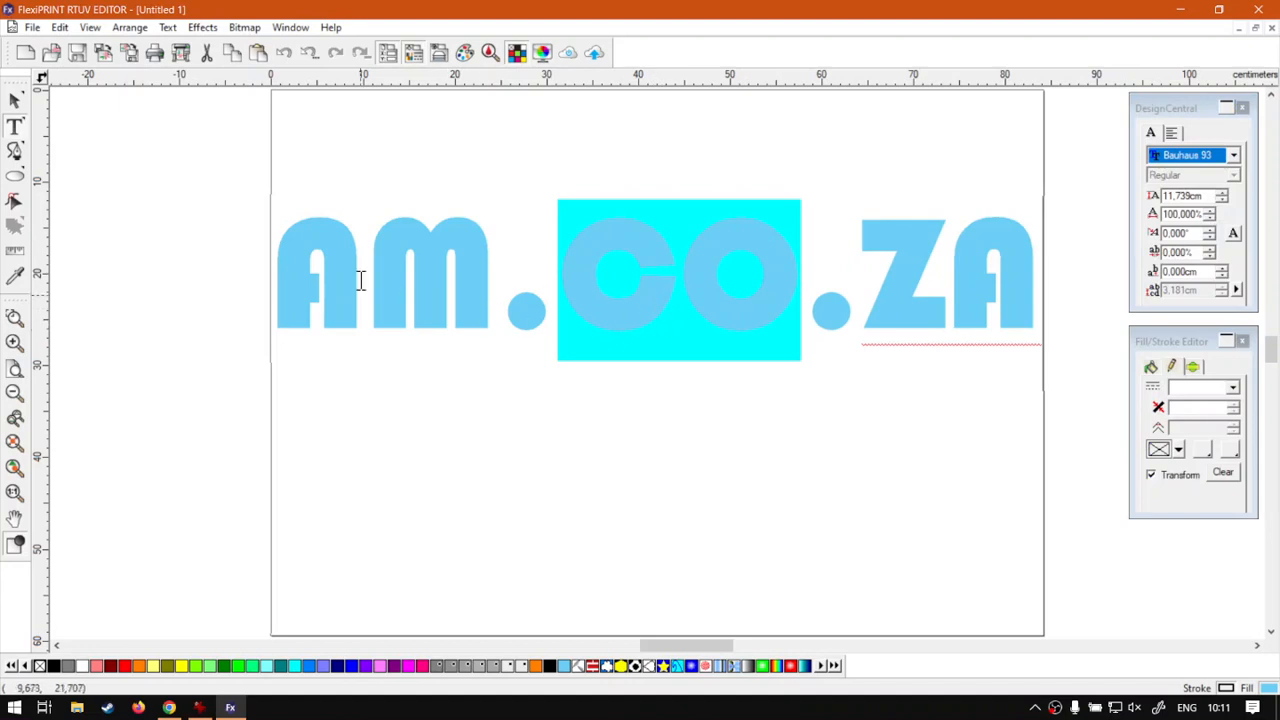
Step: Shrink the whole AM.CO.ZA text about its centre to about 80.4 cm wide, within the page edges
left_click(14, 103)
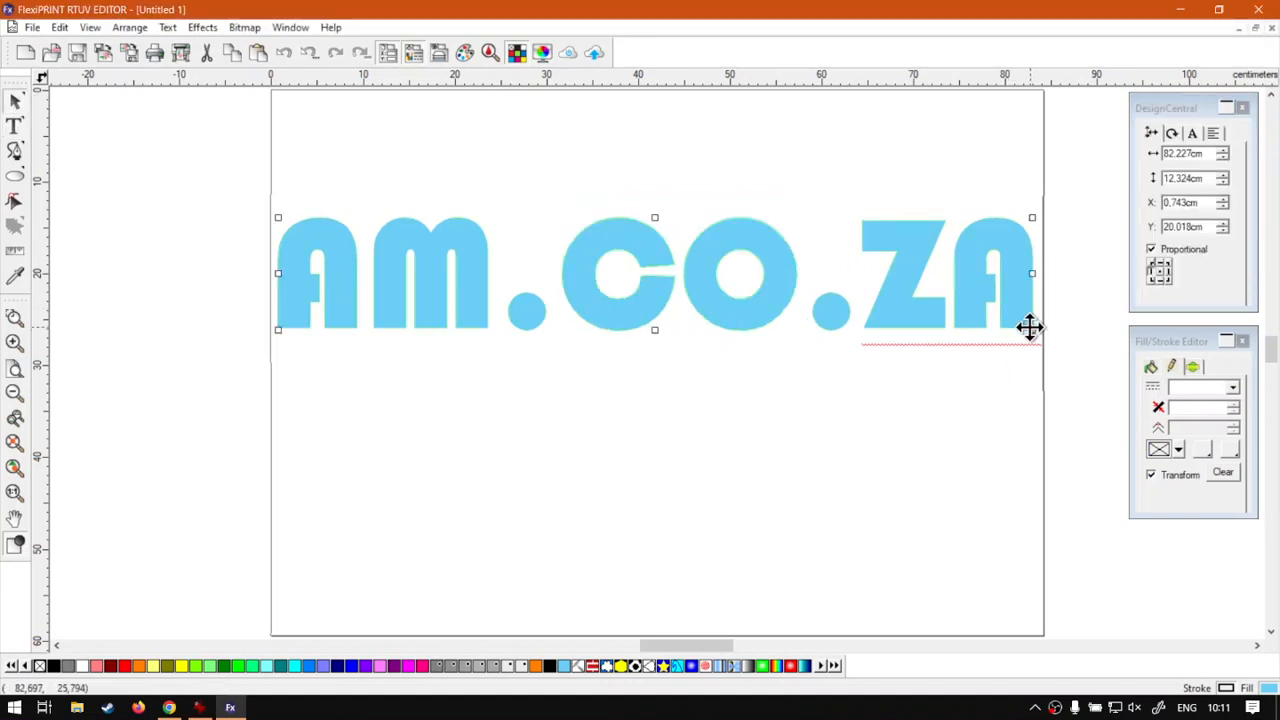
left_click_drag(1030, 328, 1023, 326)
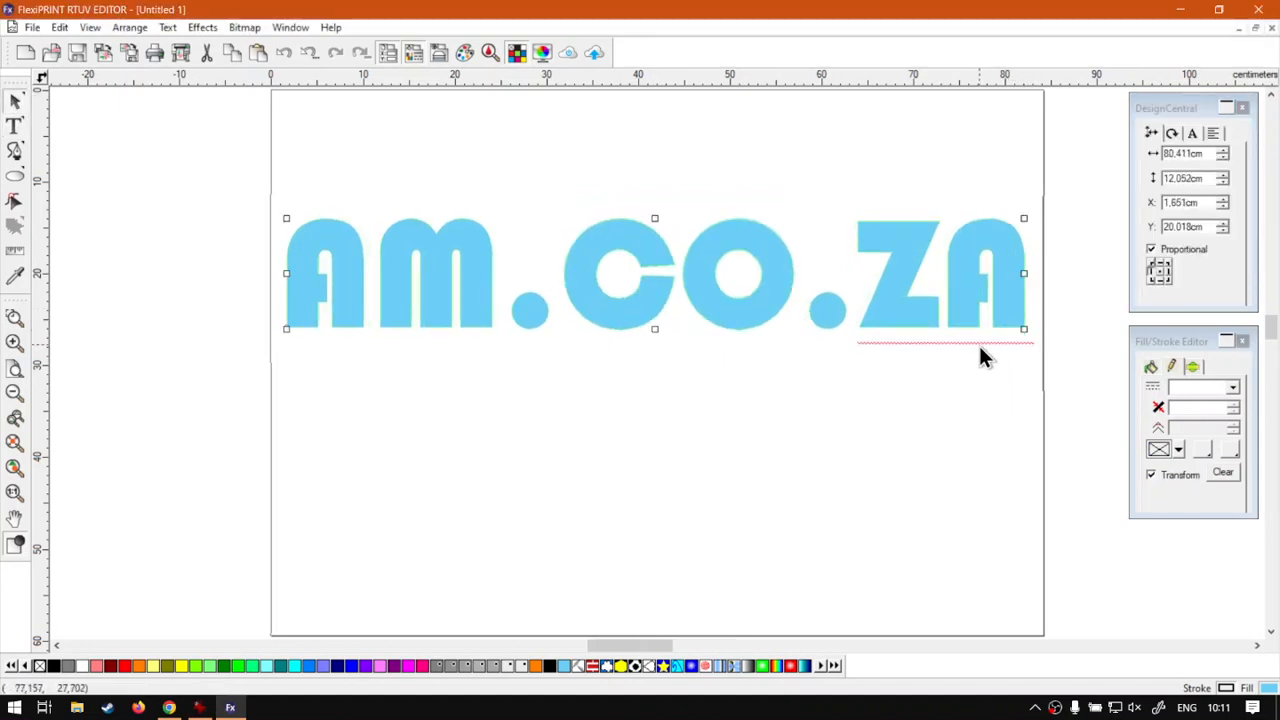
scroll(978, 343, "up", 1)
left_click(700, 648)
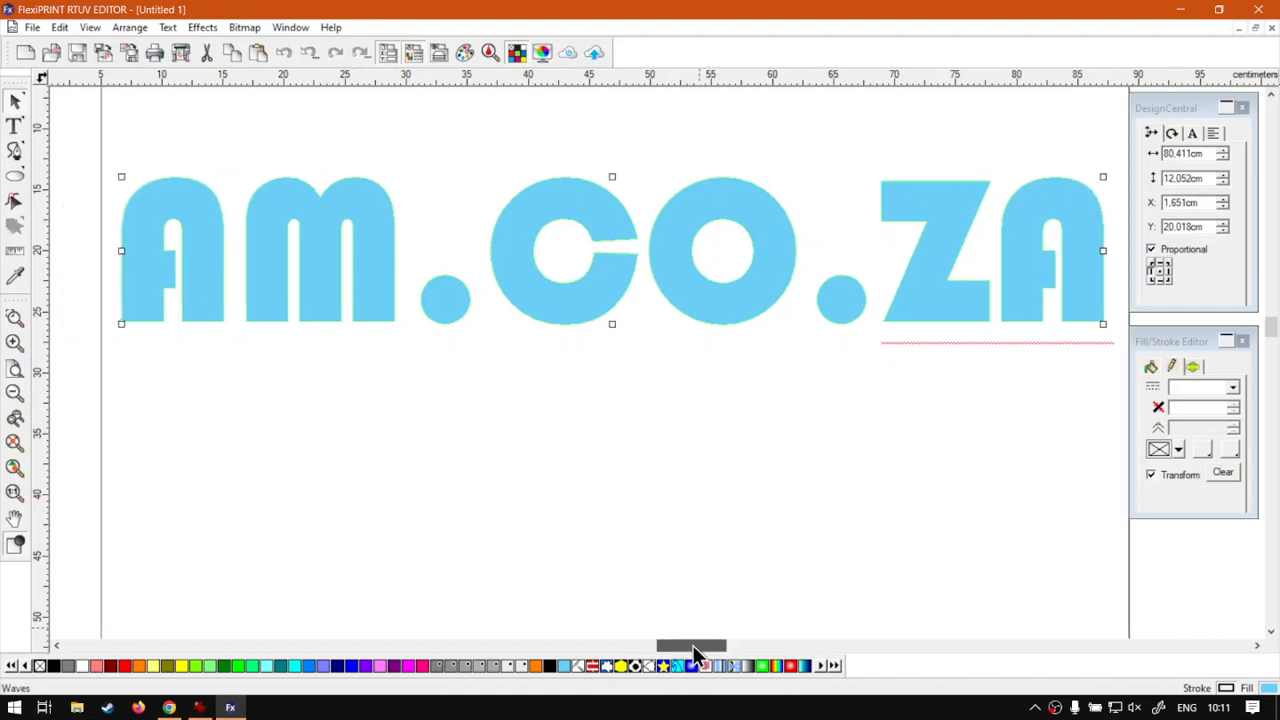
left_click_drag(699, 648, 698, 648)
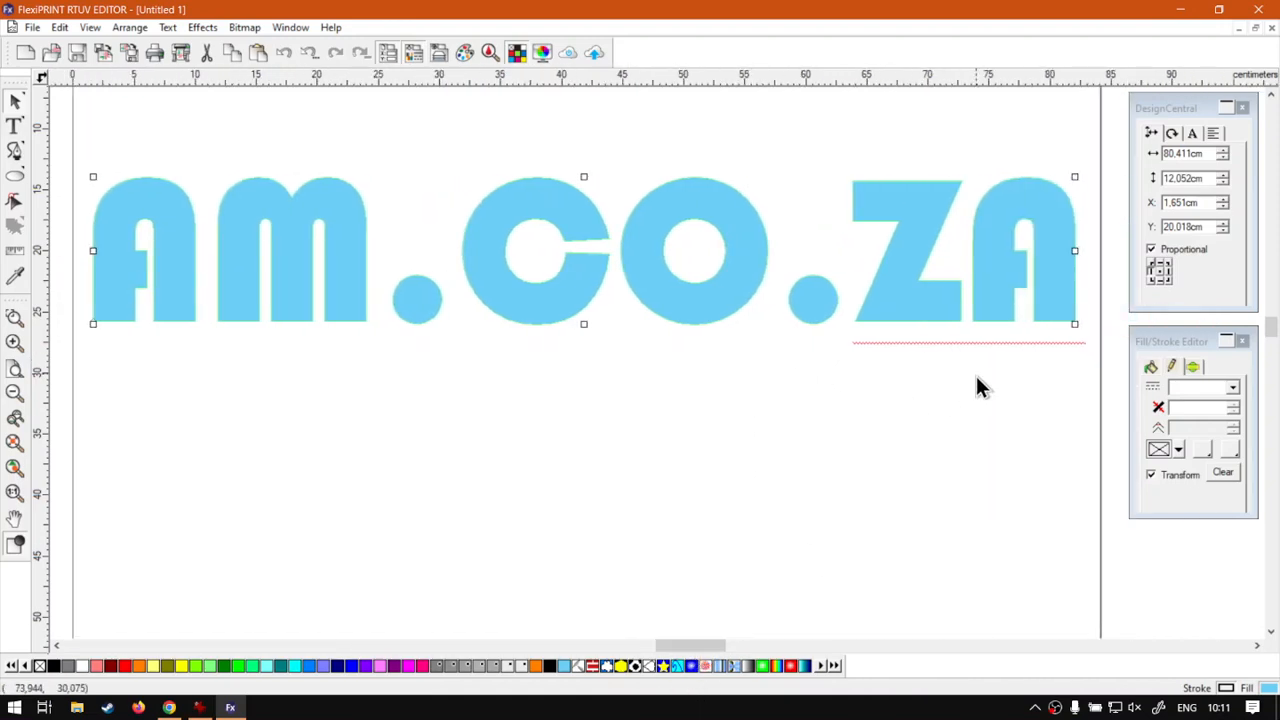
Step: Set the character height of only the first letter "A" to 19.980 cm
double_click(889, 280)
double_click(703, 269)
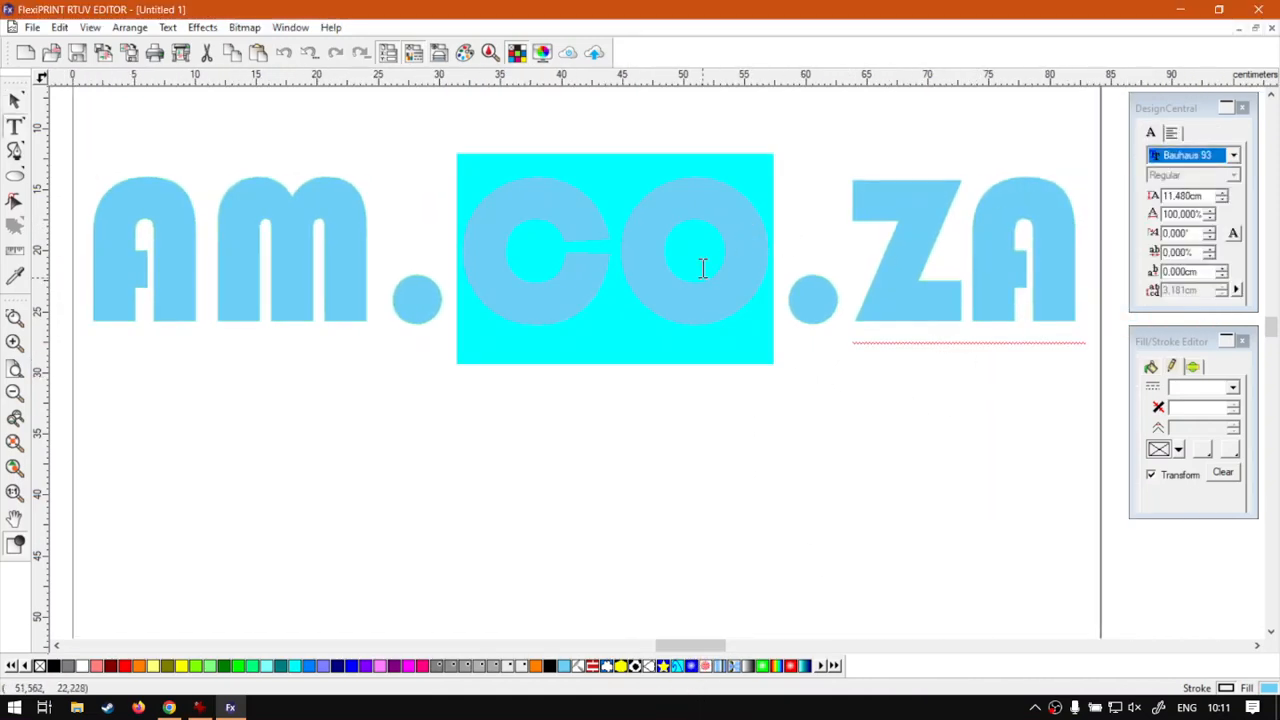
left_click(703, 269)
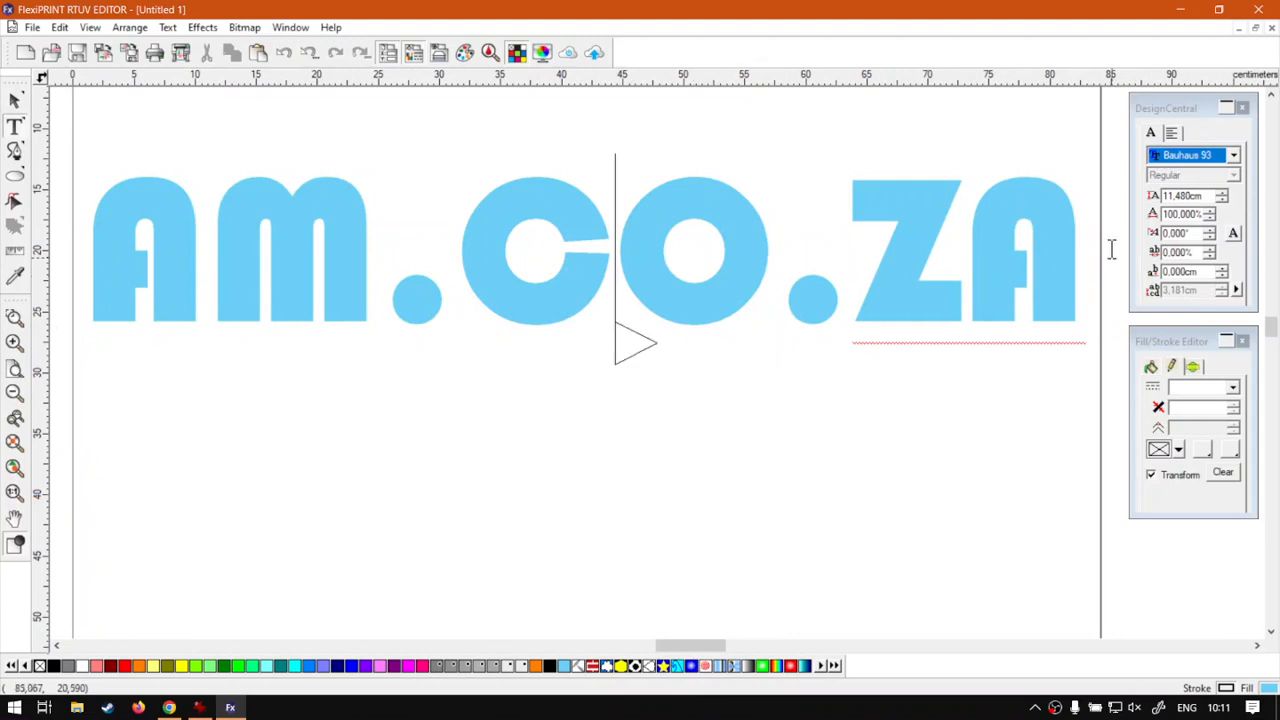
double_click(323, 263)
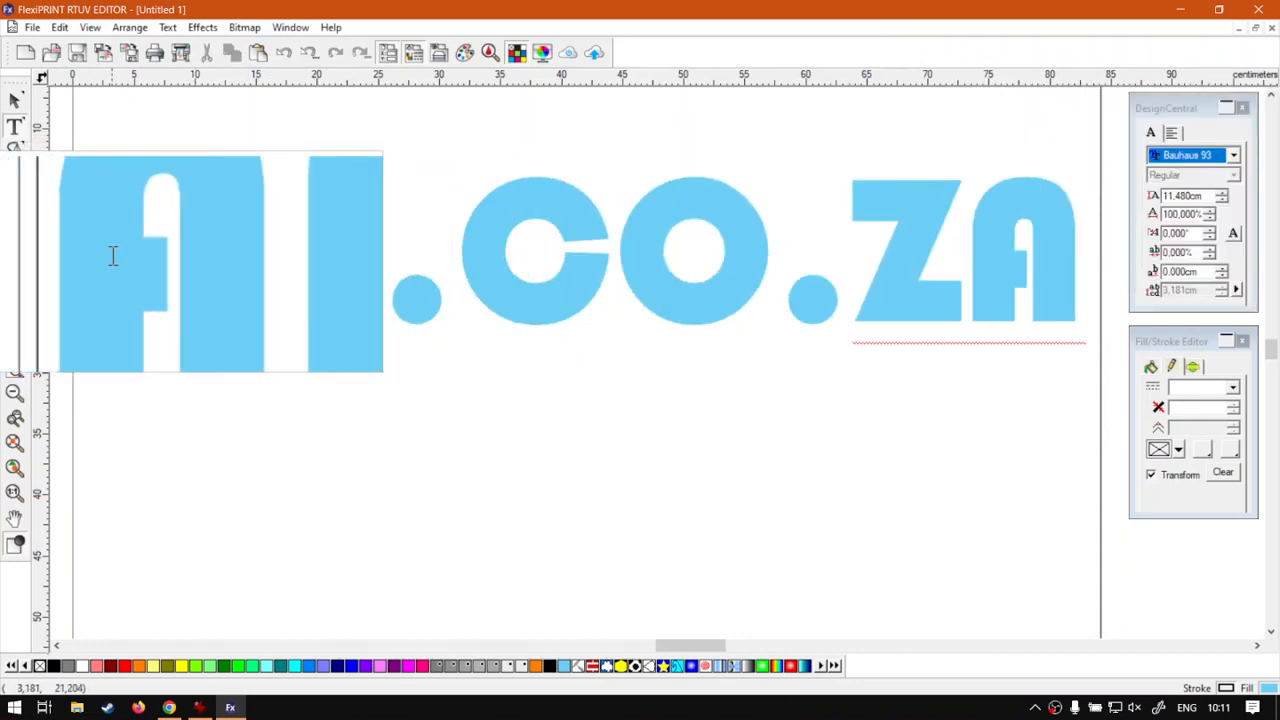
left_click_drag(109, 255, 210, 255)
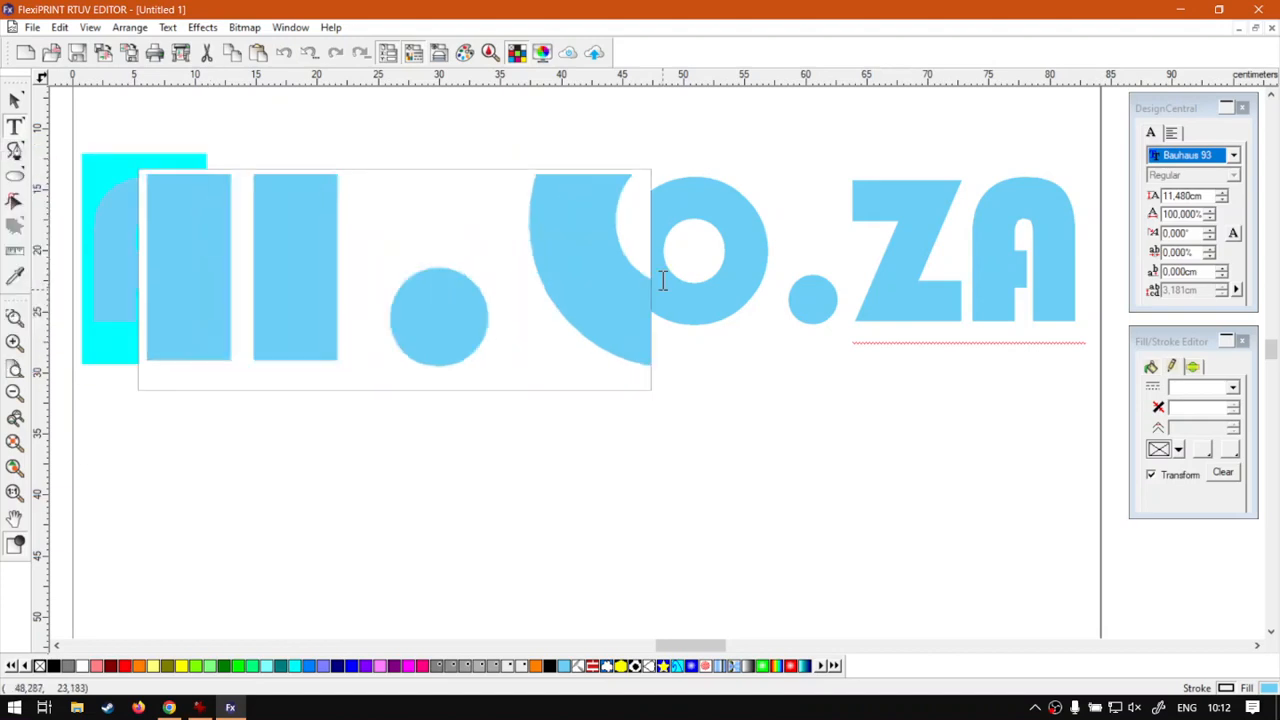
left_click(1224, 196)
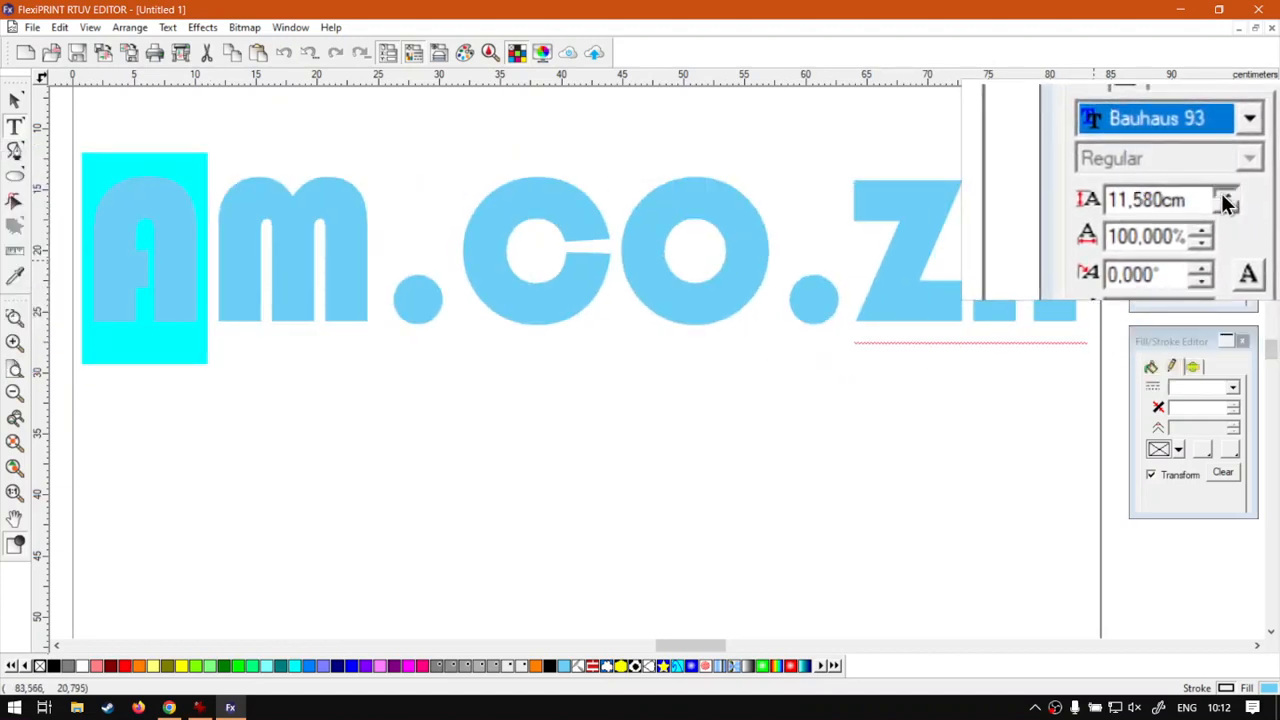
left_click(1224, 197)
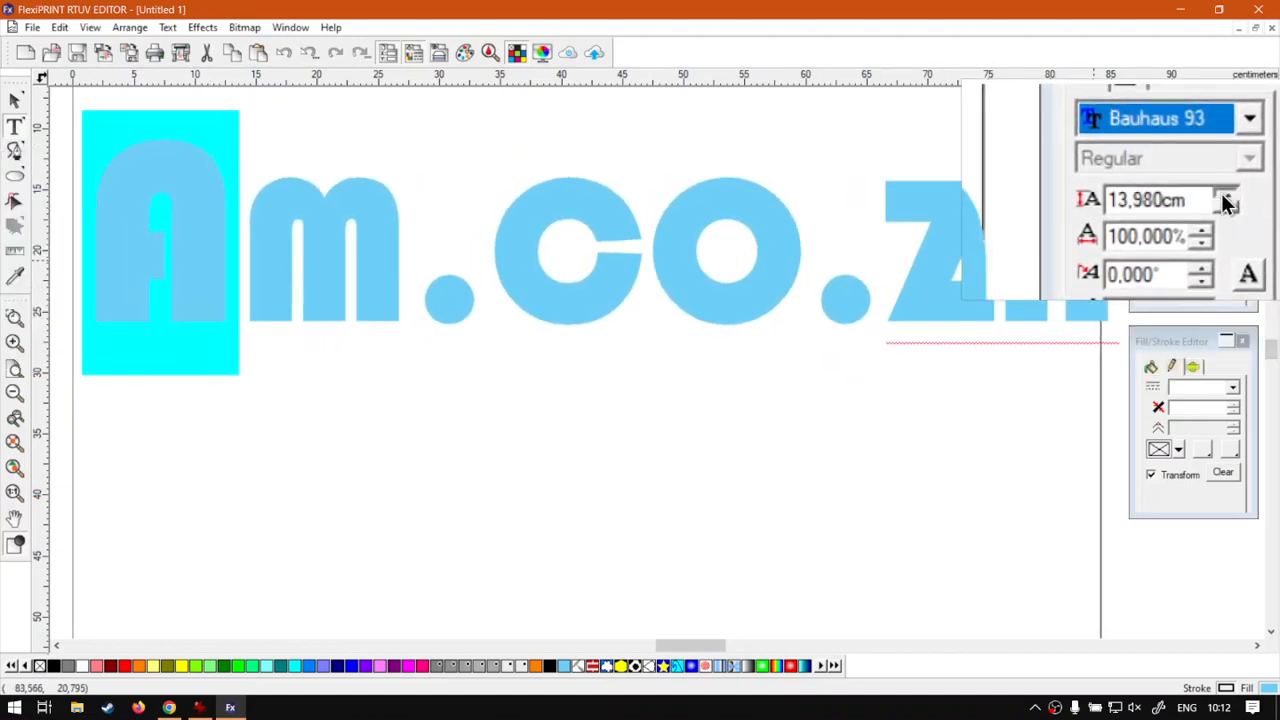
left_click_drag(1224, 197, 1224, 197)
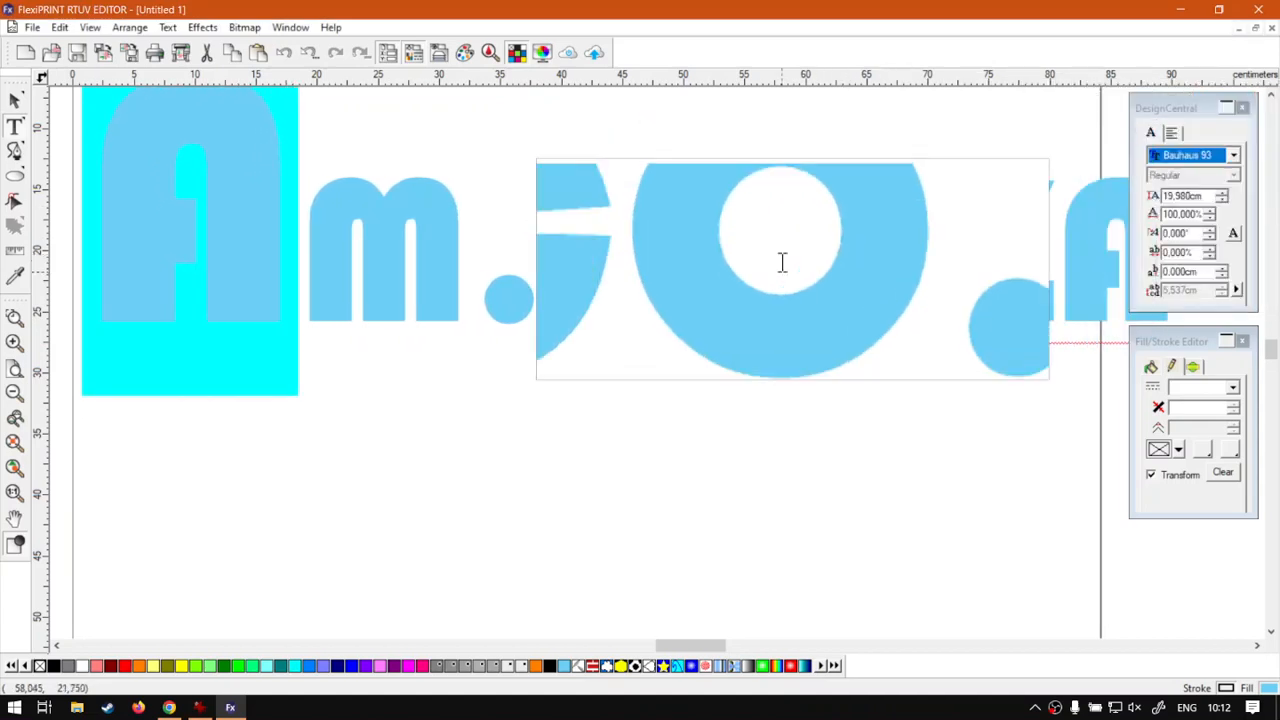
Step: Set the character width scale of the enlarged first letter "A" to 120%
scroll(688, 268, "down", 1)
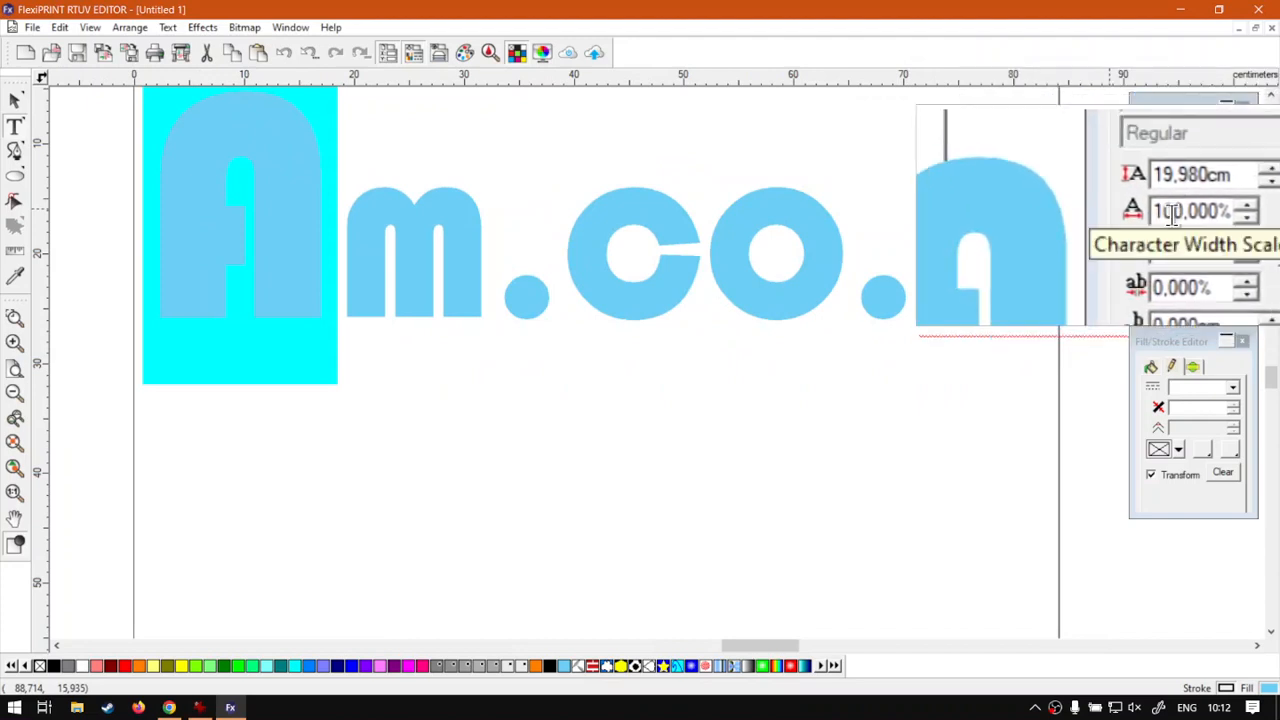
left_click(1210, 213)
left_click(1210, 213)
left_click_drag(1211, 213, 1207, 212)
left_click(1207, 212)
left_click(1207, 213)
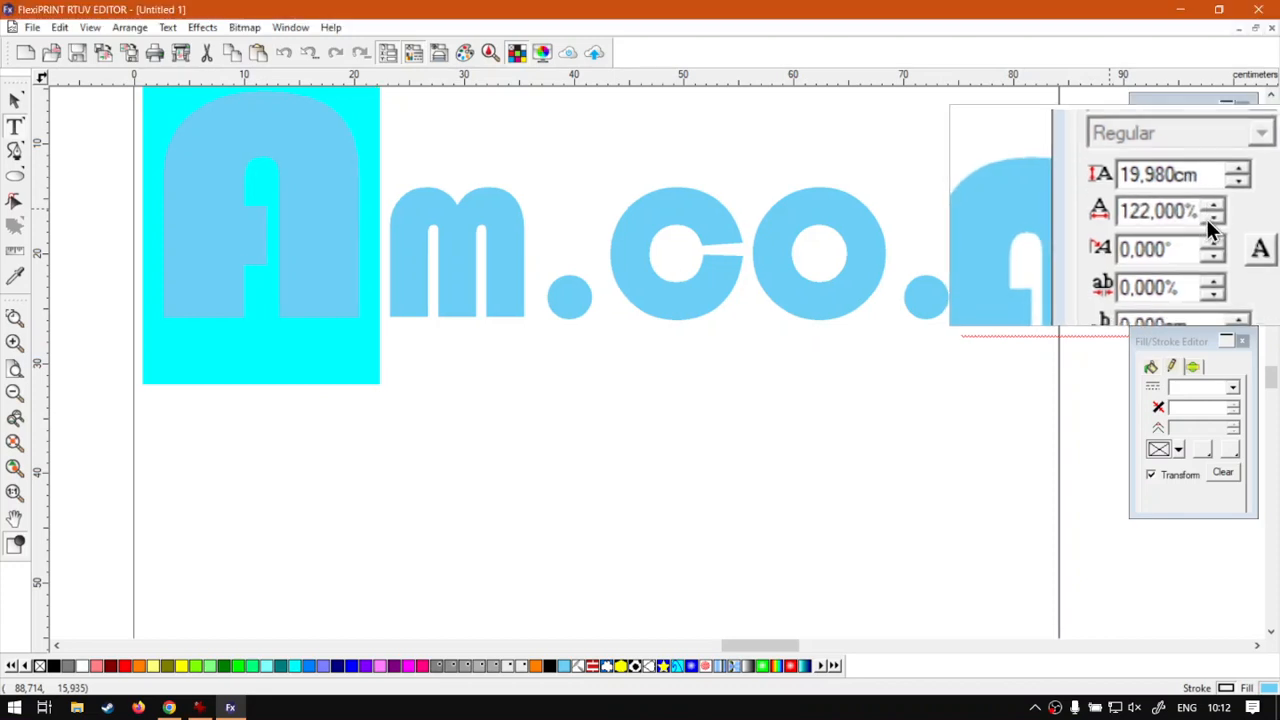
left_click(1207, 219)
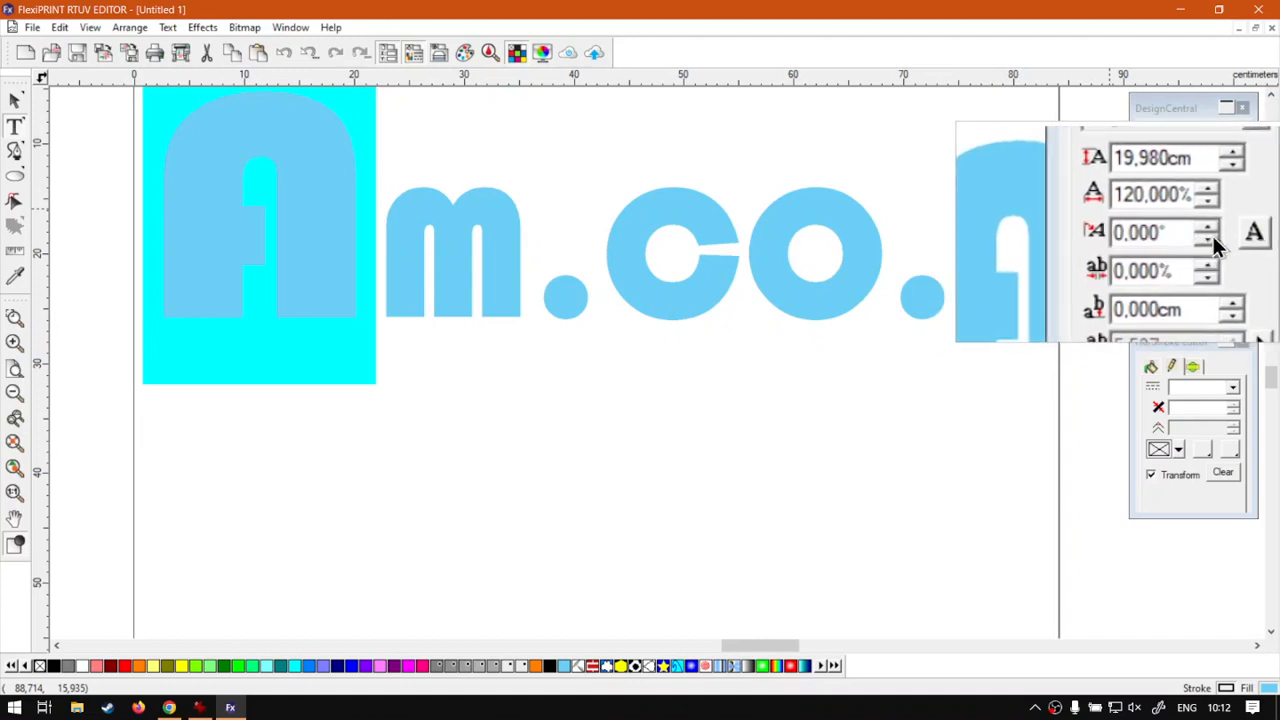
Step: Select all of the AM.CO.ZA text and try vertical text orientation before returning it to horizontal
left_click(794, 246)
key("ctrl+a")
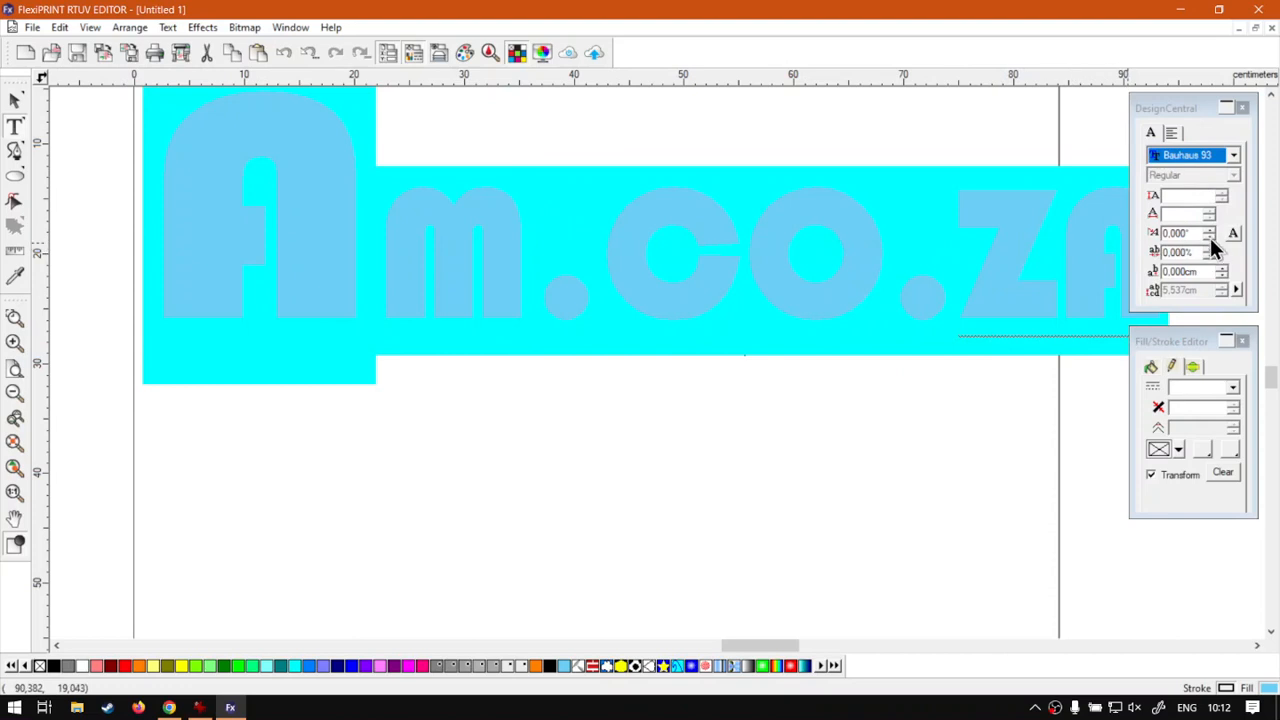
left_click_drag(1209, 229, 1209, 230)
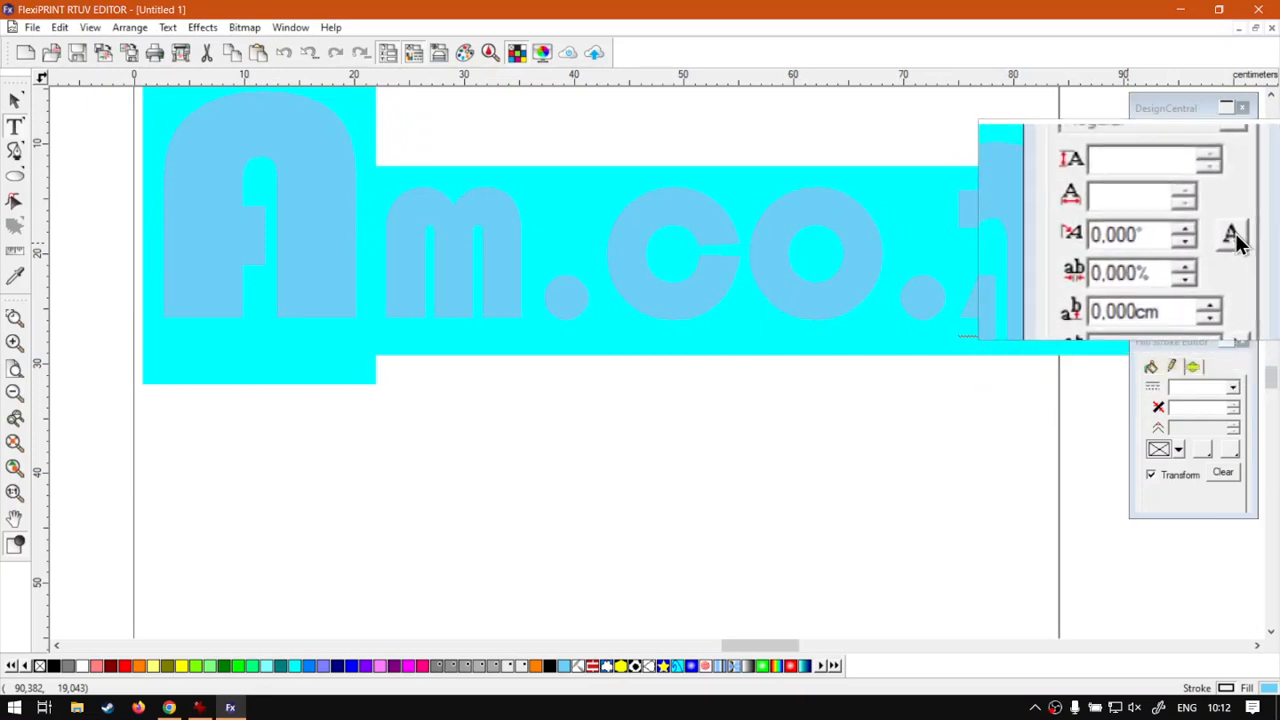
left_click(1236, 240)
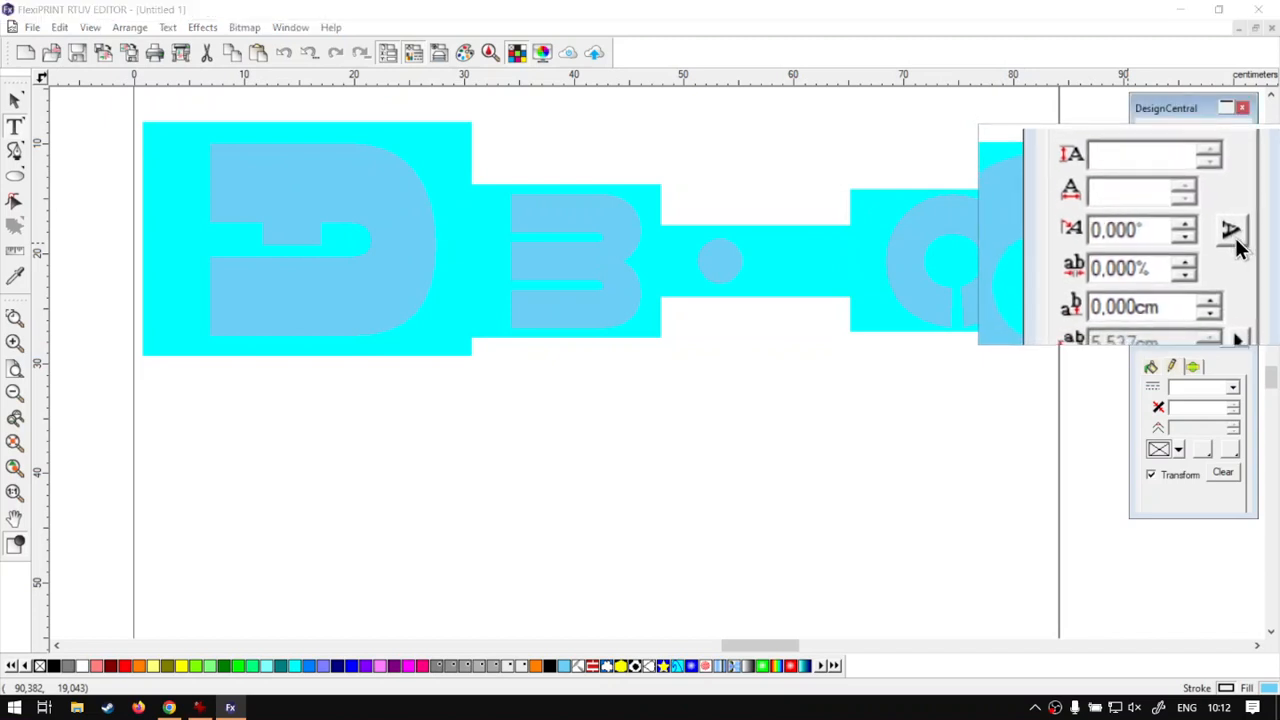
left_click(1236, 244)
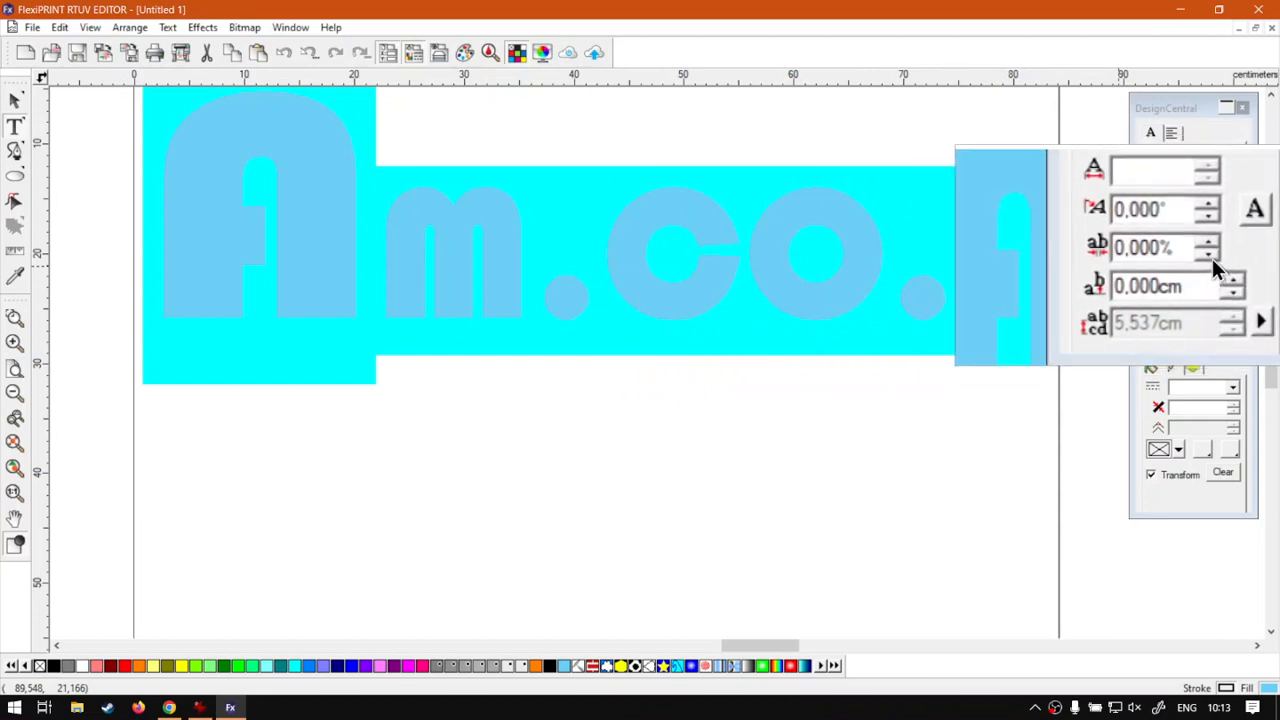
Step: Tighten the character spacing of the whole AM.CO.ZA text to -16%
left_click(1212, 258)
left_click(1212, 258)
left_click(1212, 258)
left_click(1212, 258)
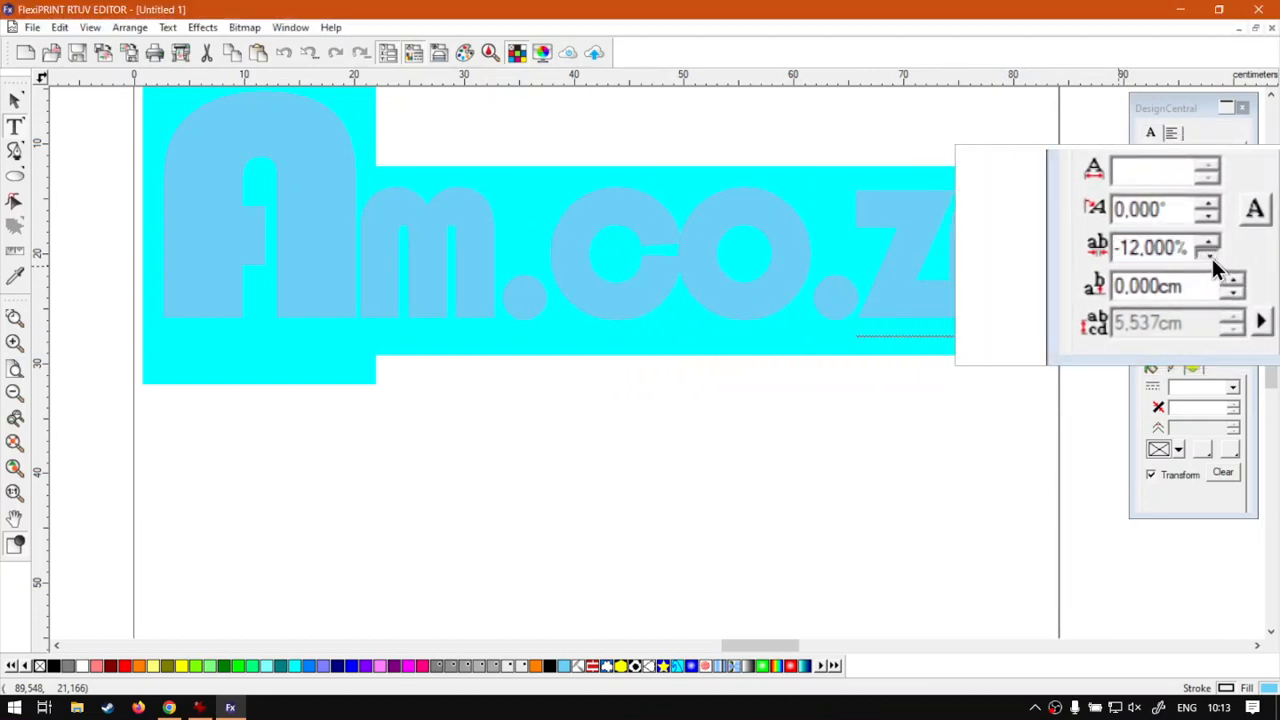
left_click(1212, 258)
Step: Widen the character spacing of the whole text to 2%, and bring it back to 0%
left_click(1211, 250)
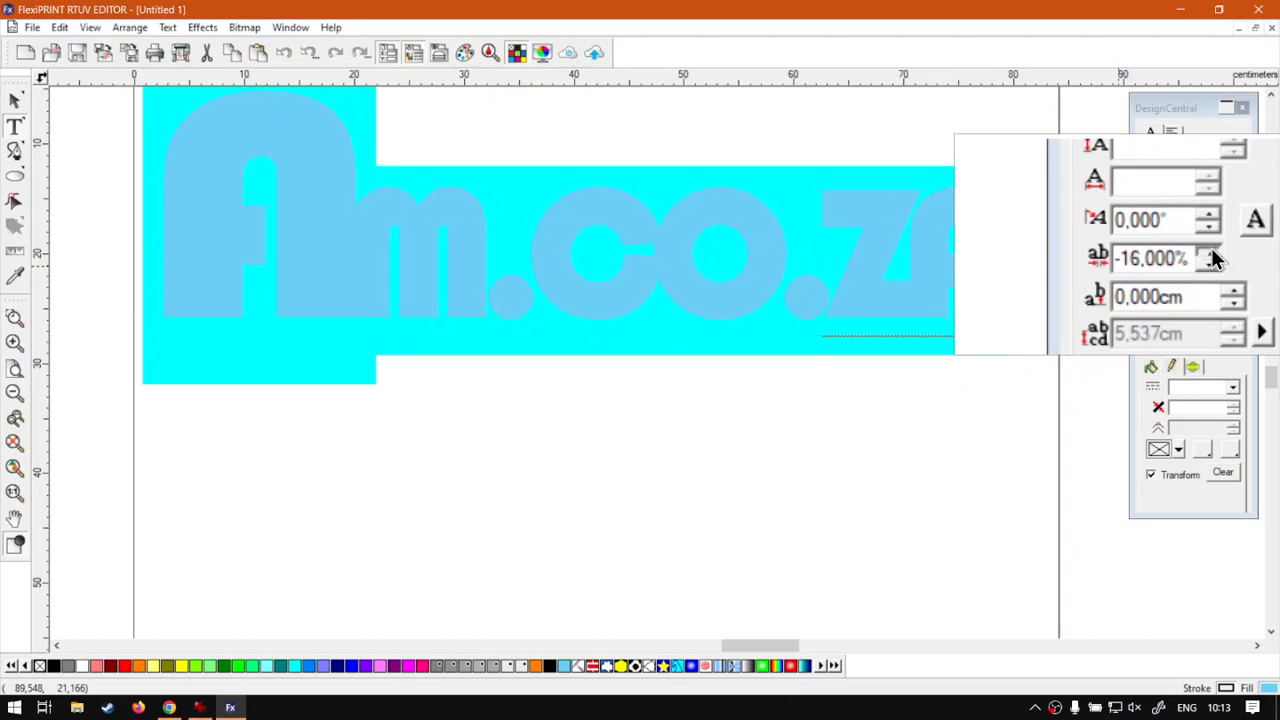
left_click(1211, 250)
left_click(1211, 250)
left_click(1211, 250)
left_click(1211, 252)
left_click(1211, 252)
left_click(1211, 252)
left_click(1211, 262)
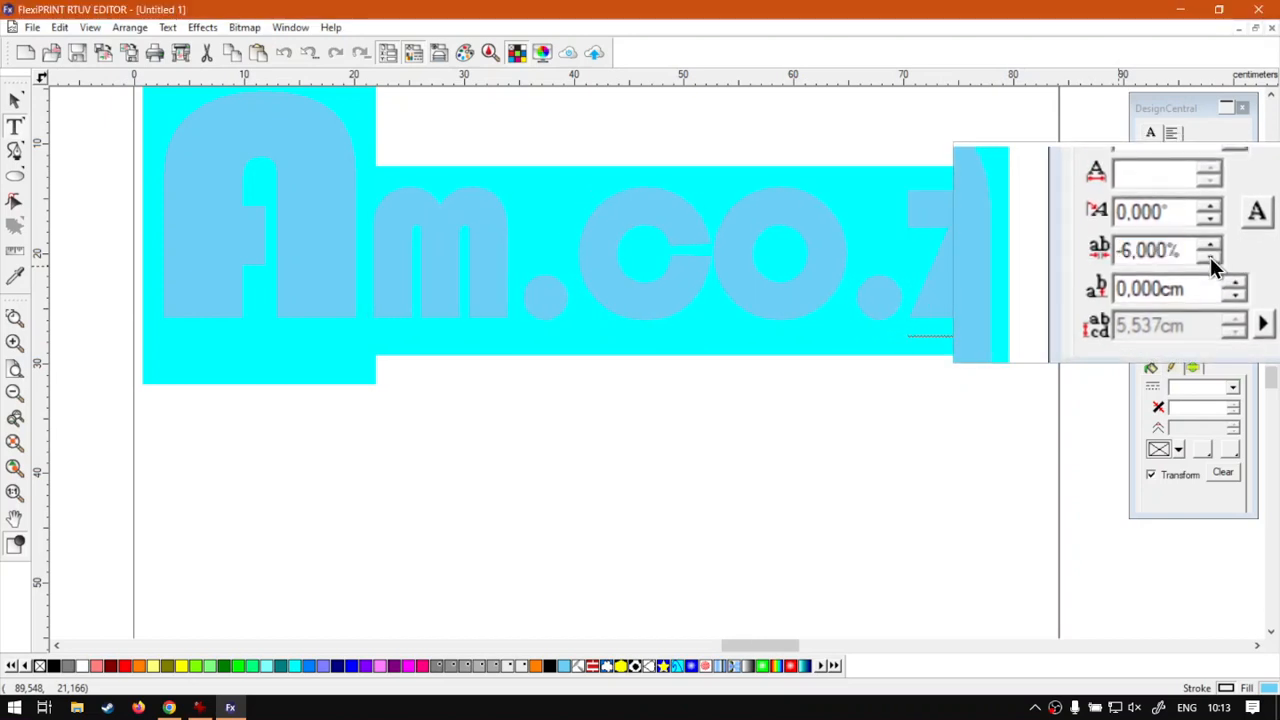
left_click(1209, 250)
left_click(1209, 250)
left_click(1209, 250)
left_click(1209, 250)
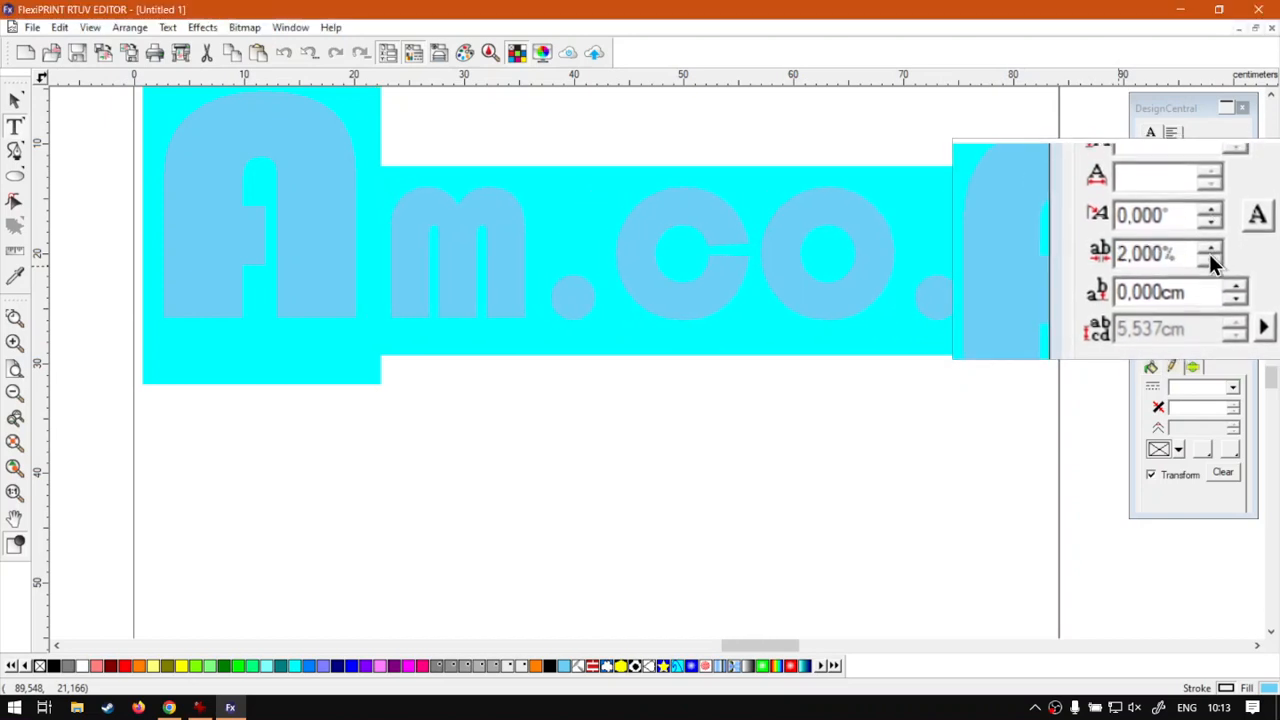
left_click(1209, 258)
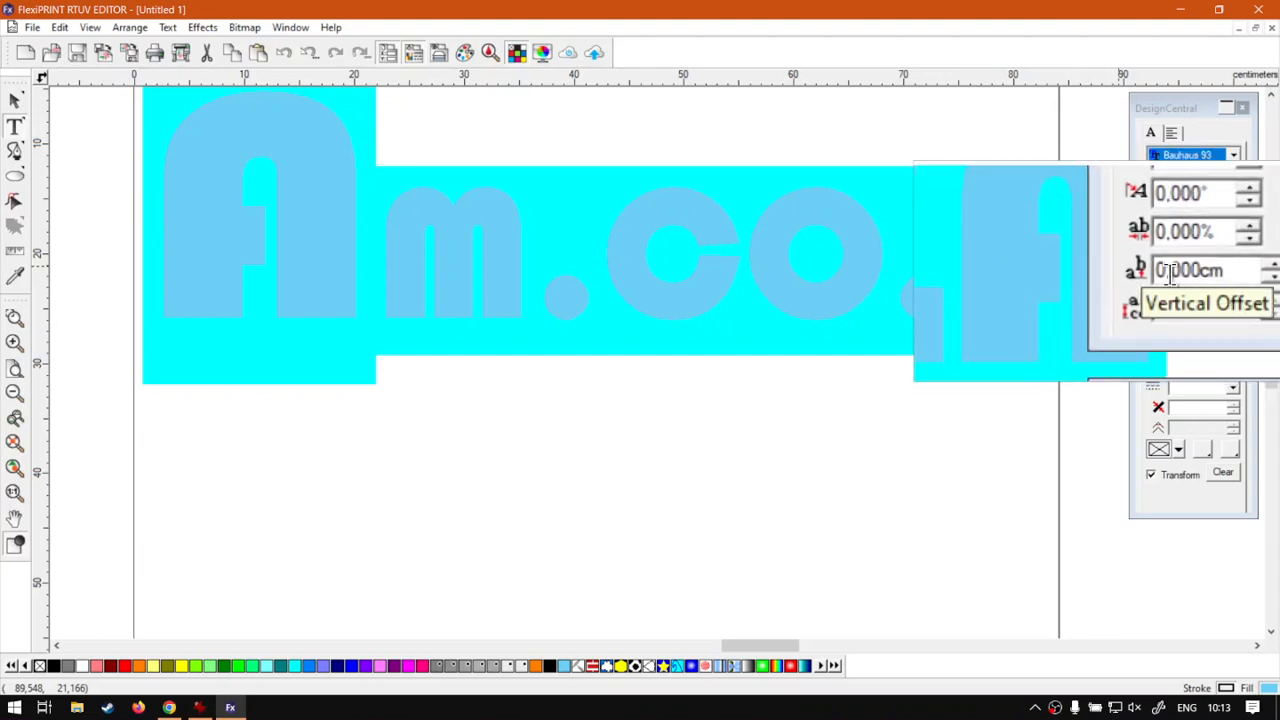
Step: Select only the first letter "A" and lower it with a vertical offset of -4.200 cm
left_click(412, 274)
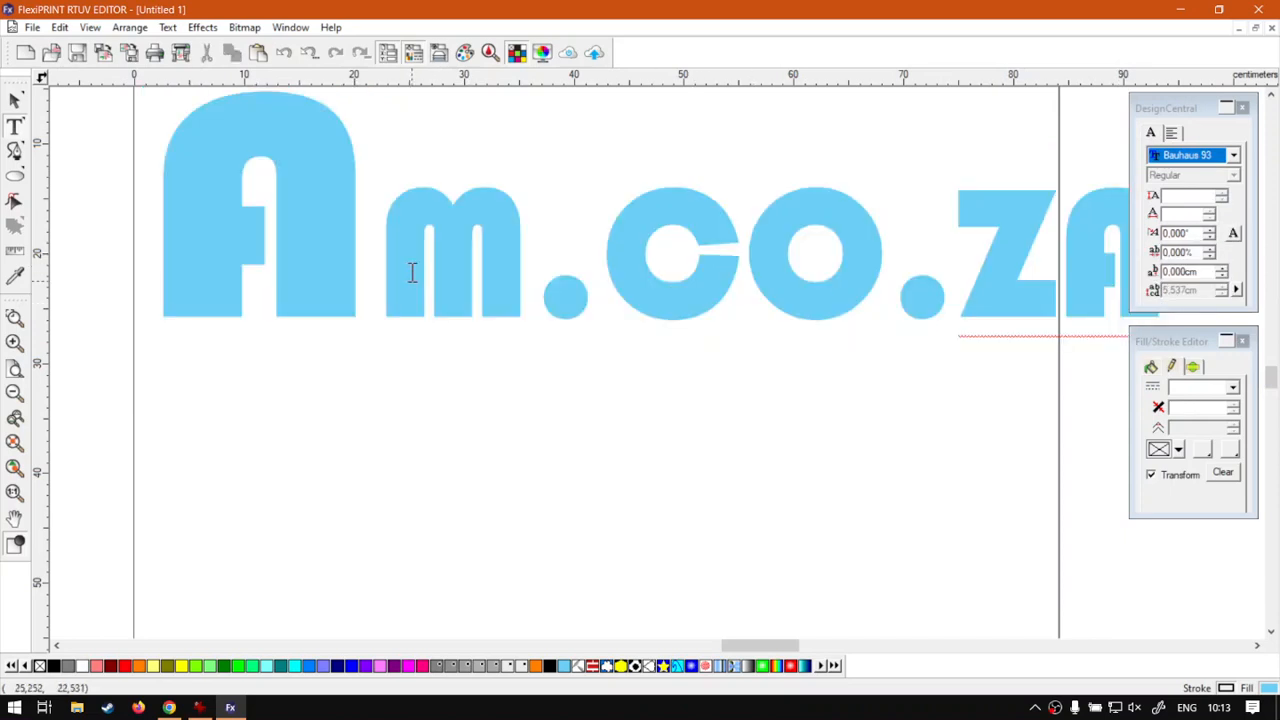
double_click(323, 283)
left_click_drag(282, 281, 372, 267)
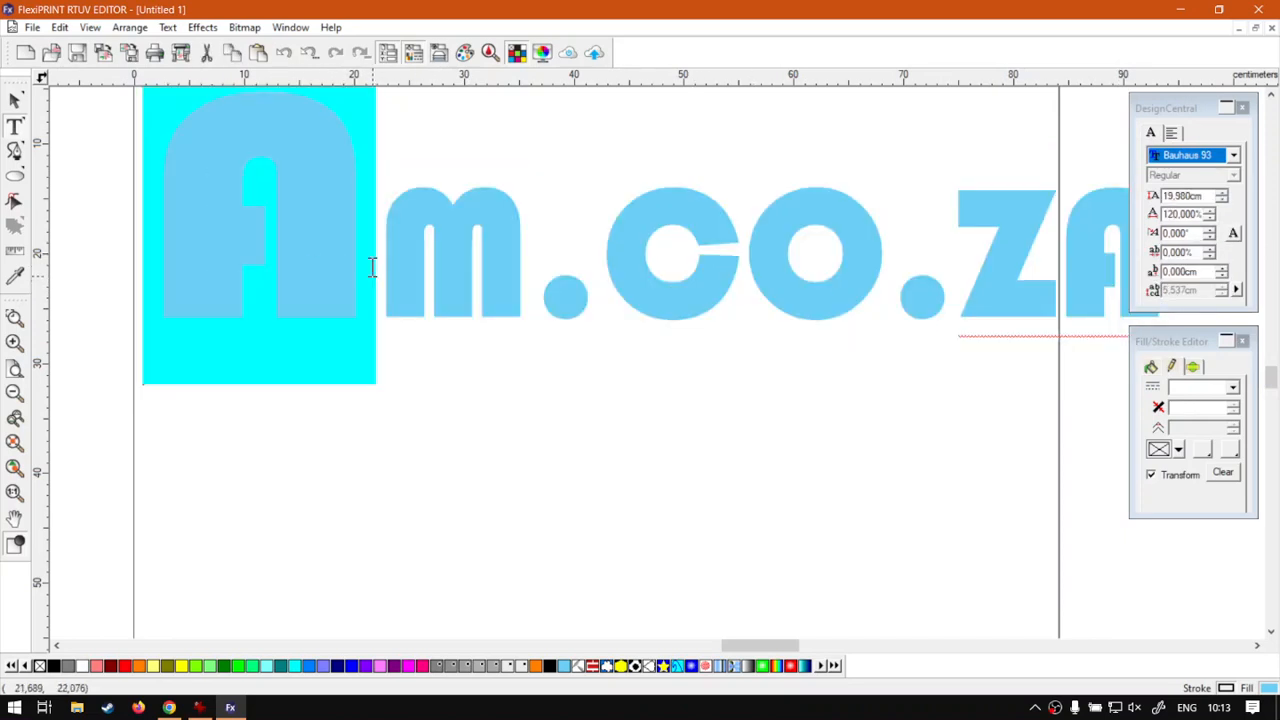
left_click(1189, 270)
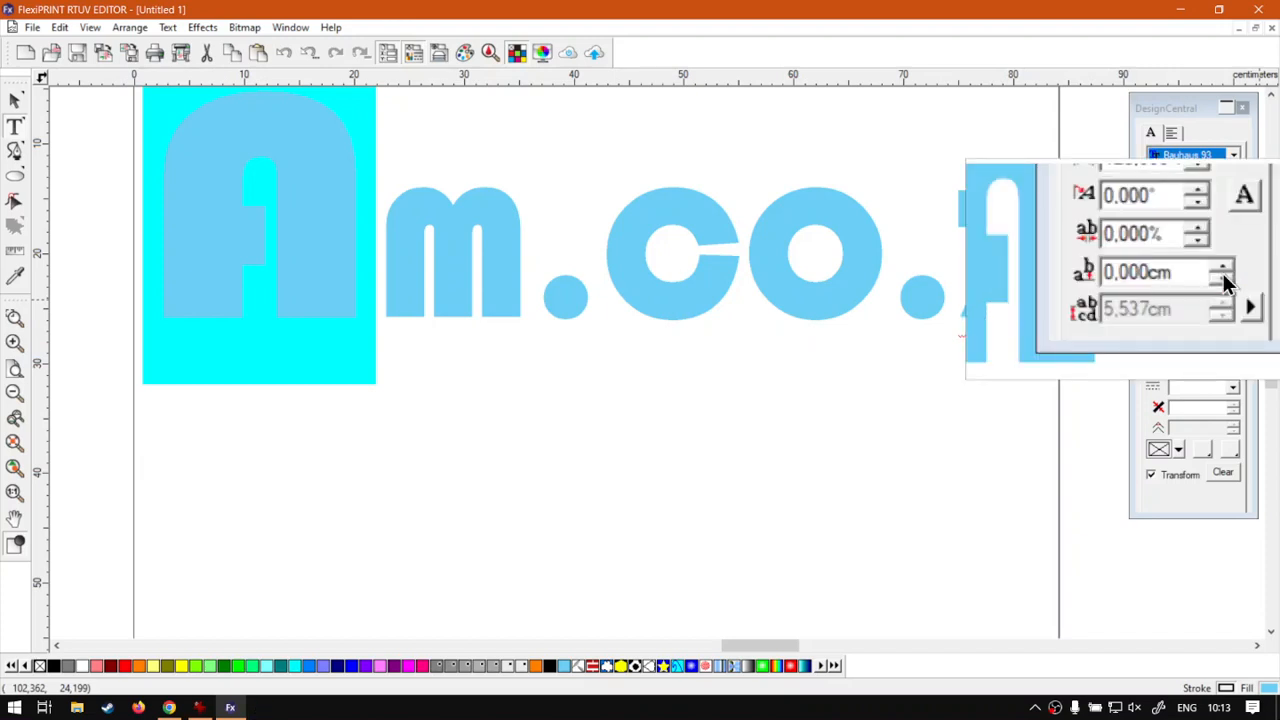
left_click(1224, 278)
left_click(1224, 278)
left_click(1224, 278)
left_click_drag(1224, 278, 1224, 278)
left_click(1222, 265)
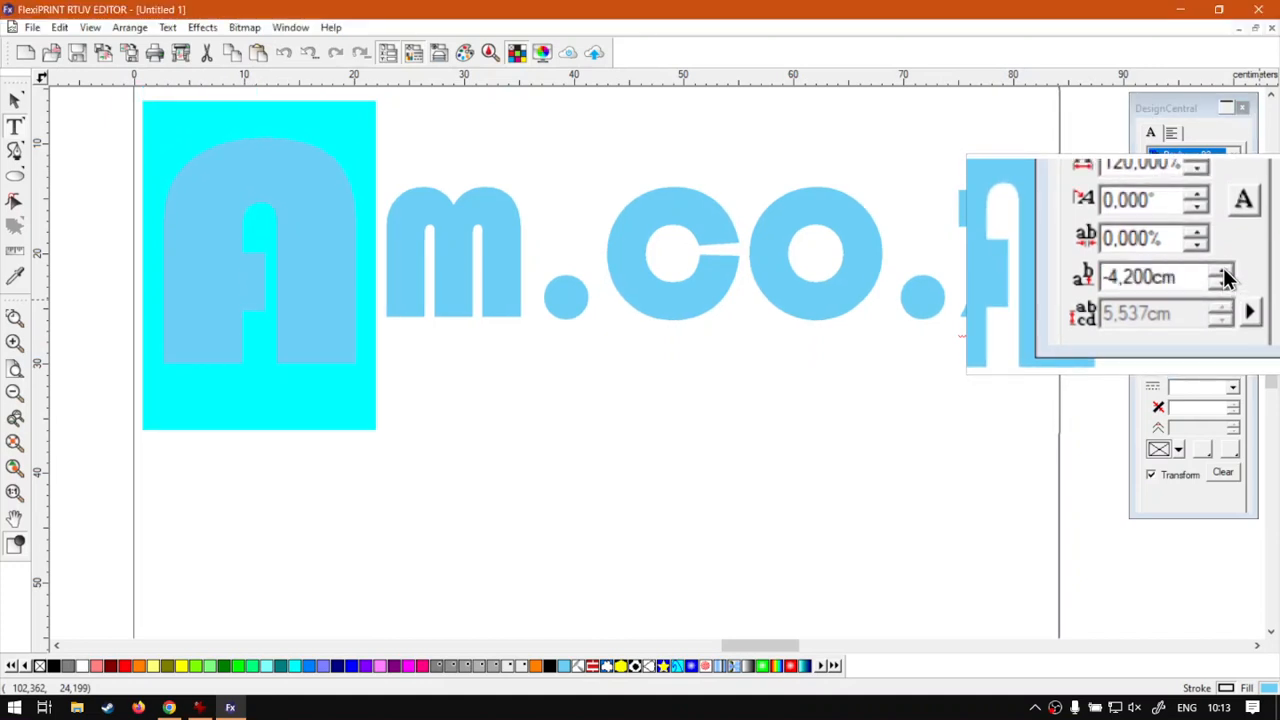
Step: Narrow the first letter "A" to 116% character width and raise its character height to 26.980 cm
left_click(1207, 218)
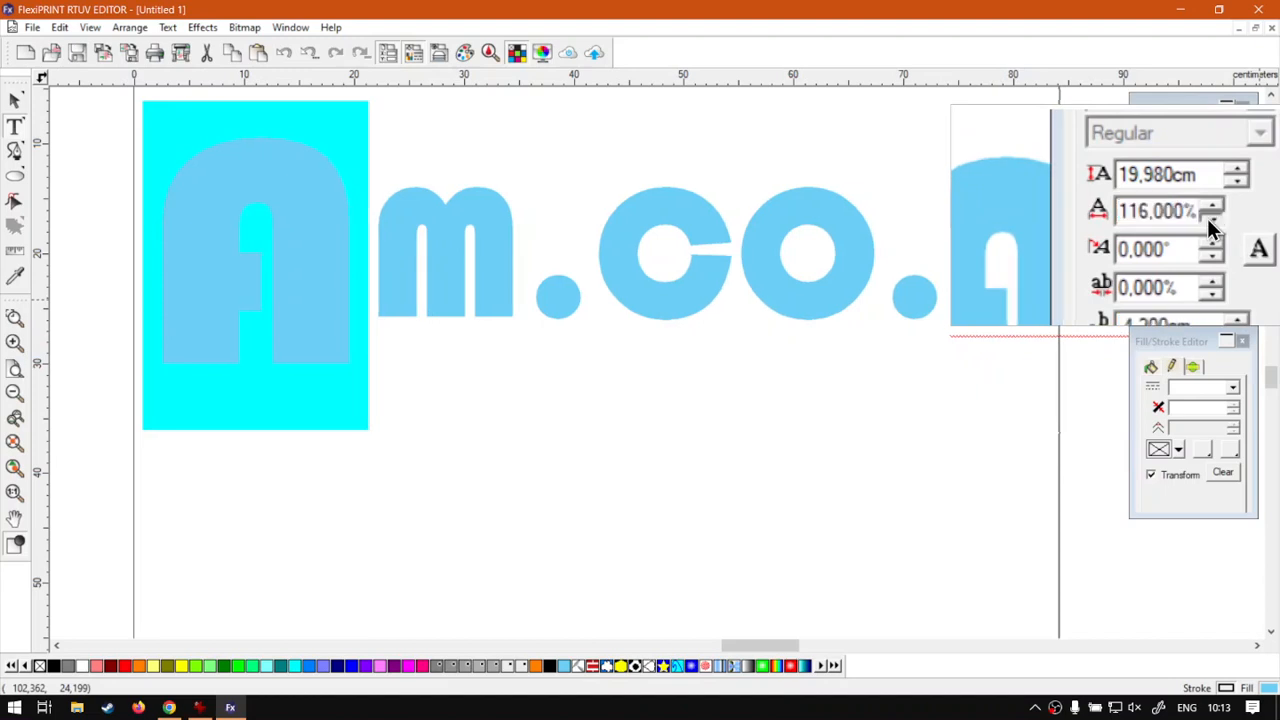
left_click(1207, 218)
left_click(1207, 218)
left_click_drag(1207, 218, 1222, 196)
left_click(1222, 196)
left_click(1222, 196)
left_click(1222, 196)
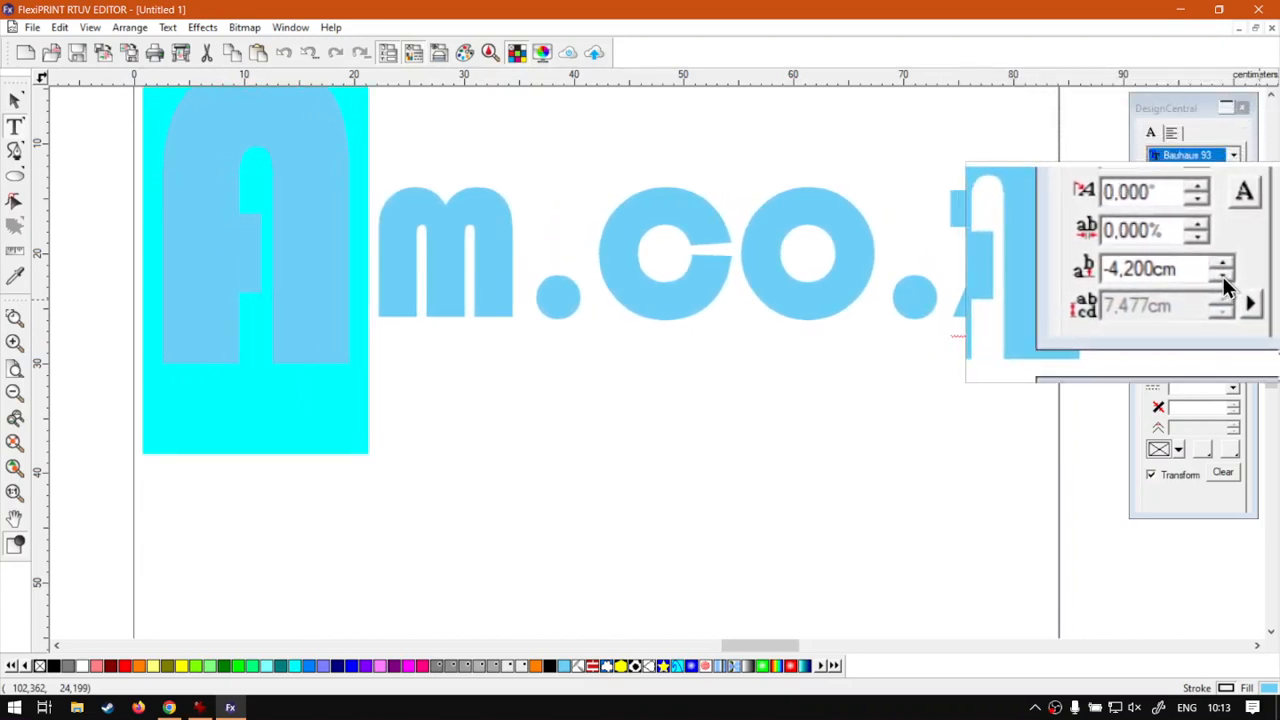
Step: Set the vertical offset of the first letter "A" to -10.800 cm
left_click(1224, 278)
left_click(1224, 278)
left_click_drag(1224, 278, 1224, 278)
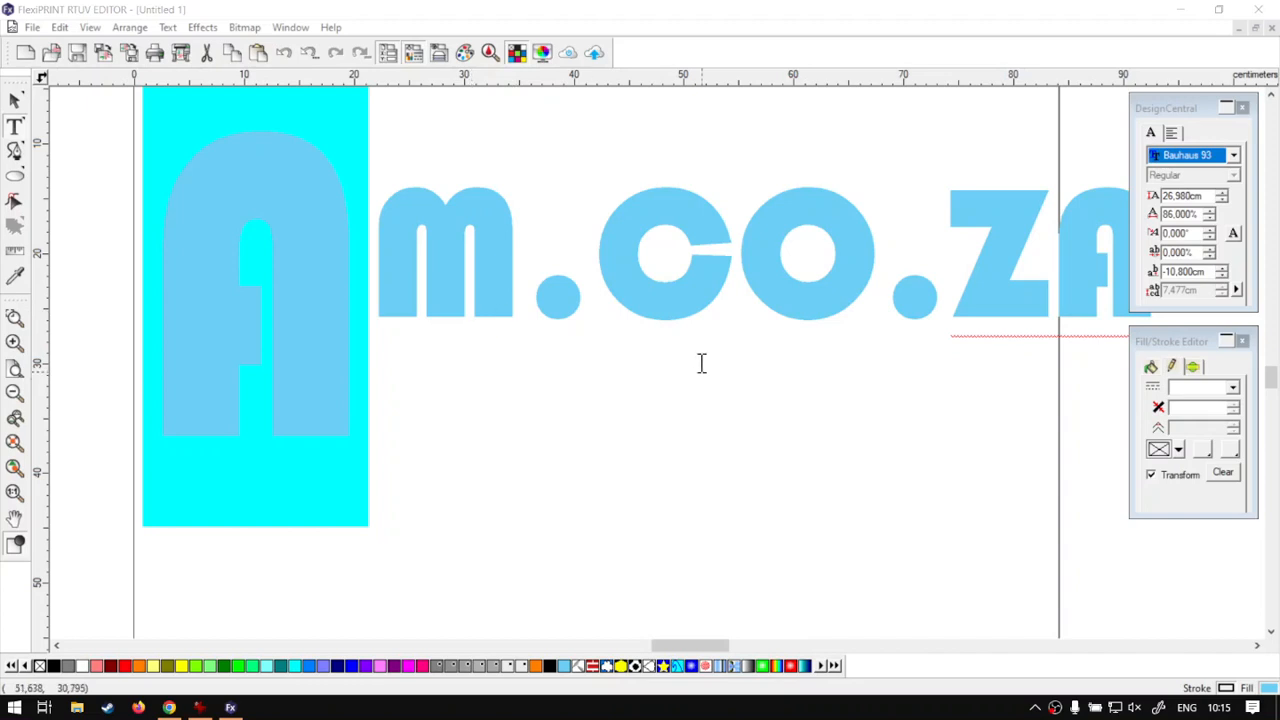
Step: Add a second line reading "Achievement Matters" below AM.CO.ZA in the same text object
left_click(1109, 295)
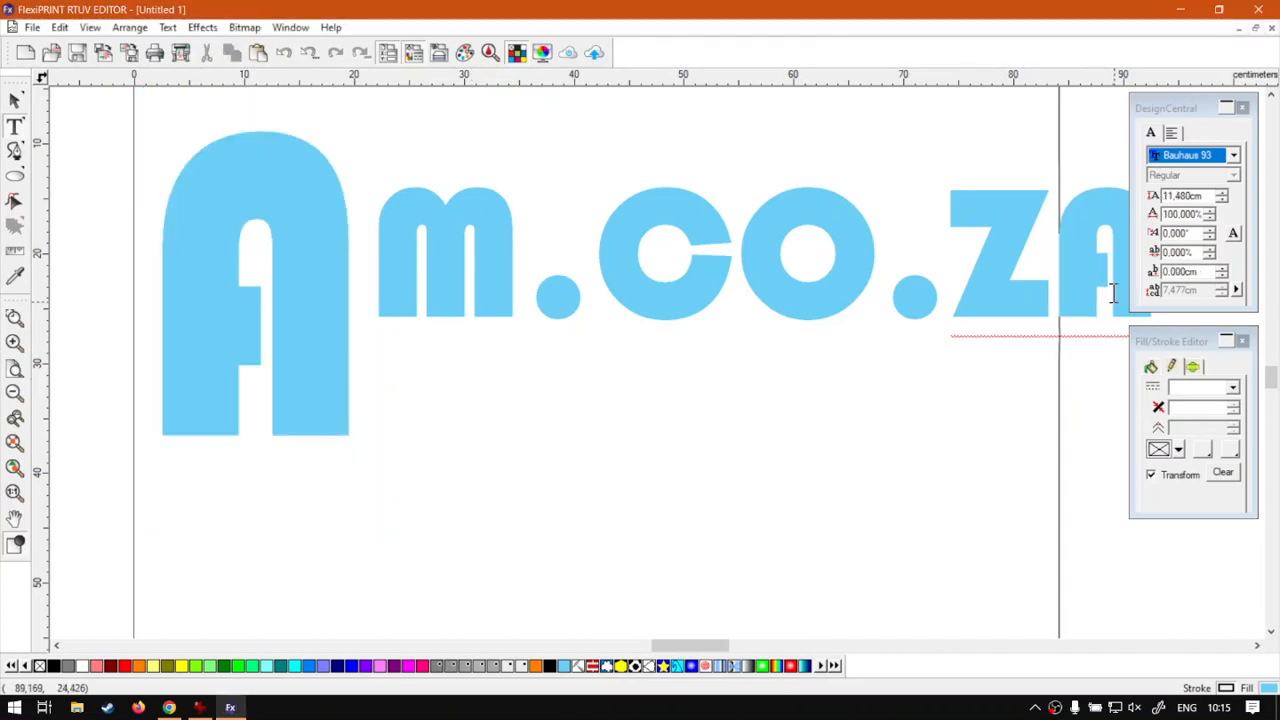
key("Return")
type("Achievement")
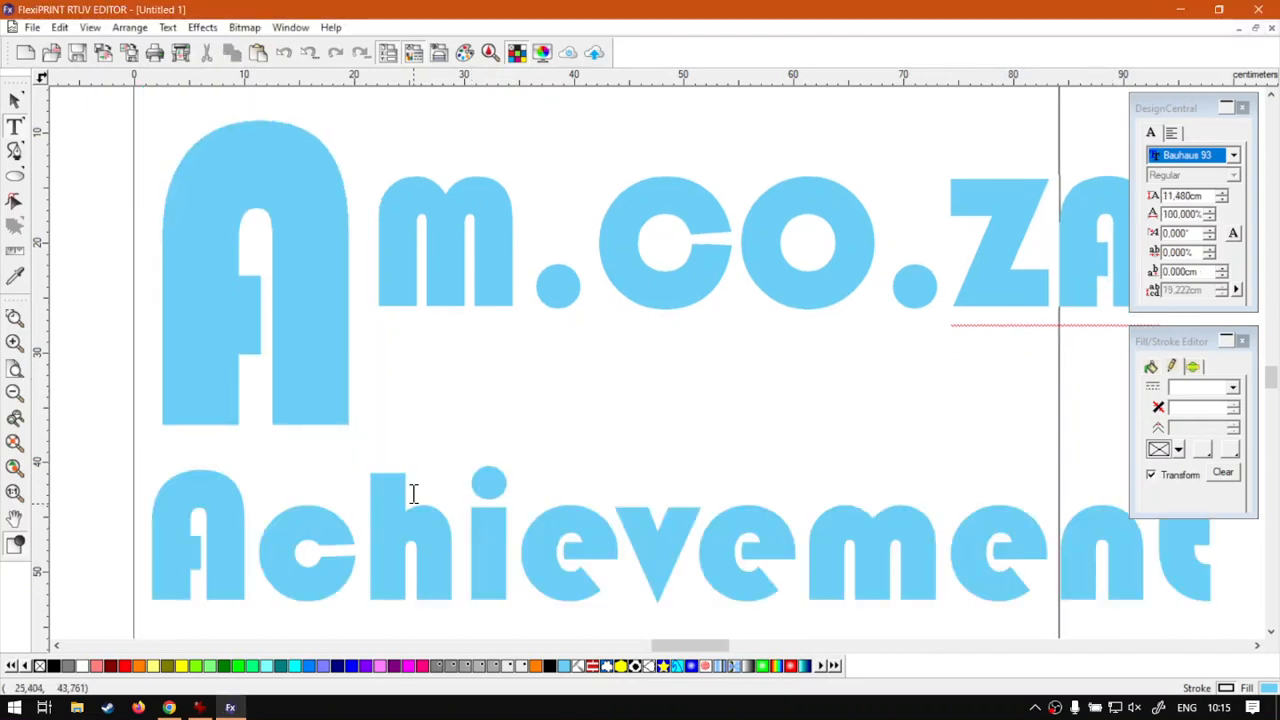
Step: Set the character height of the "Achievement Matters" line to 5.580 cm
scroll(383, 452, "down", 4)
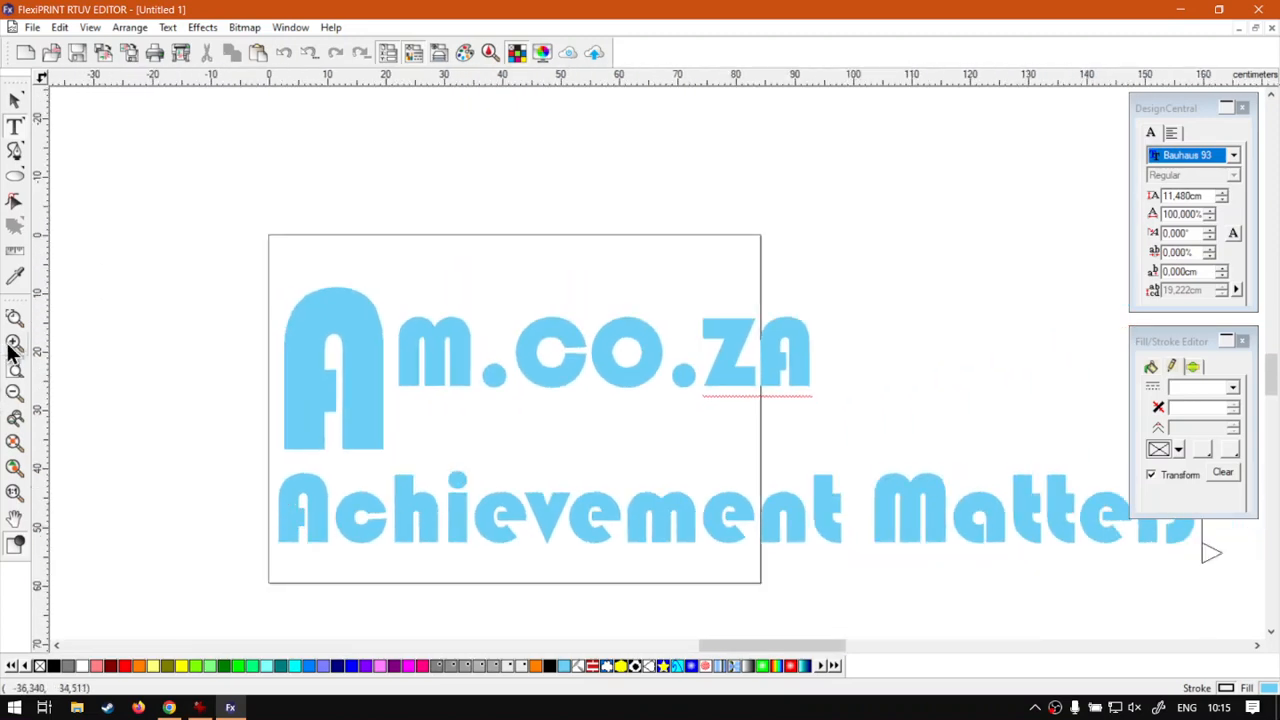
left_click(15, 467)
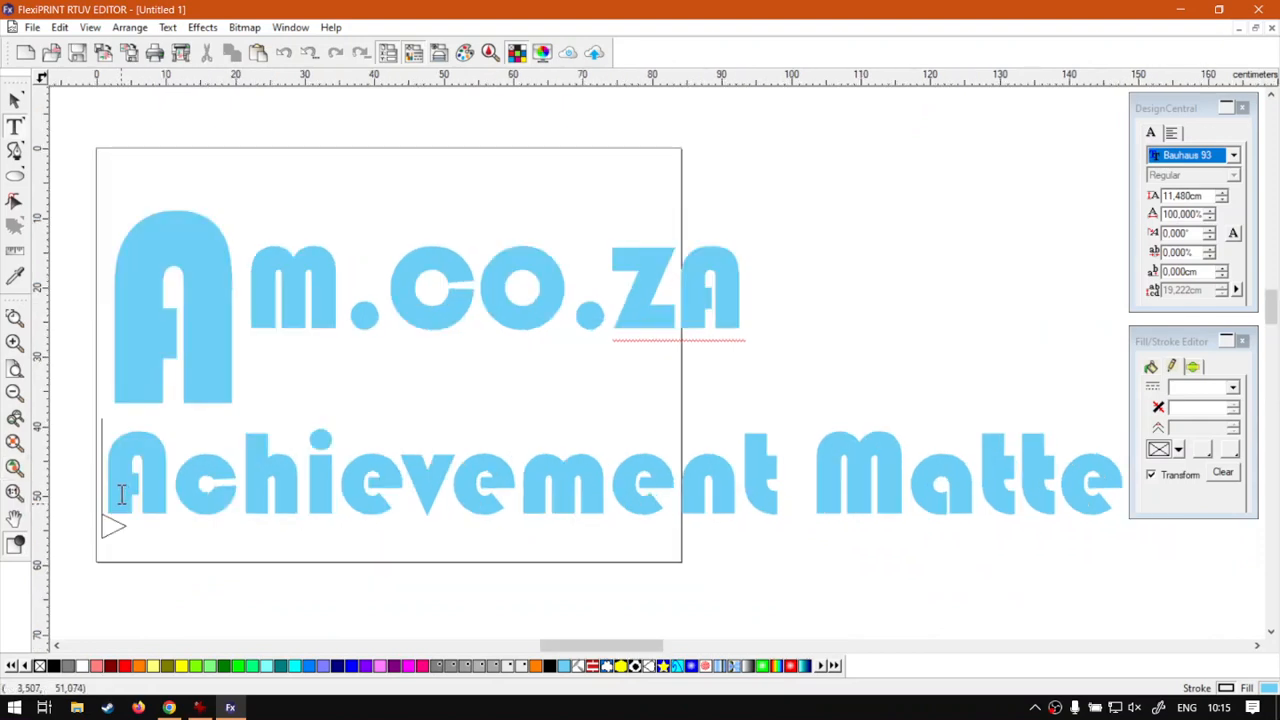
left_click_drag(106, 515, 1218, 518)
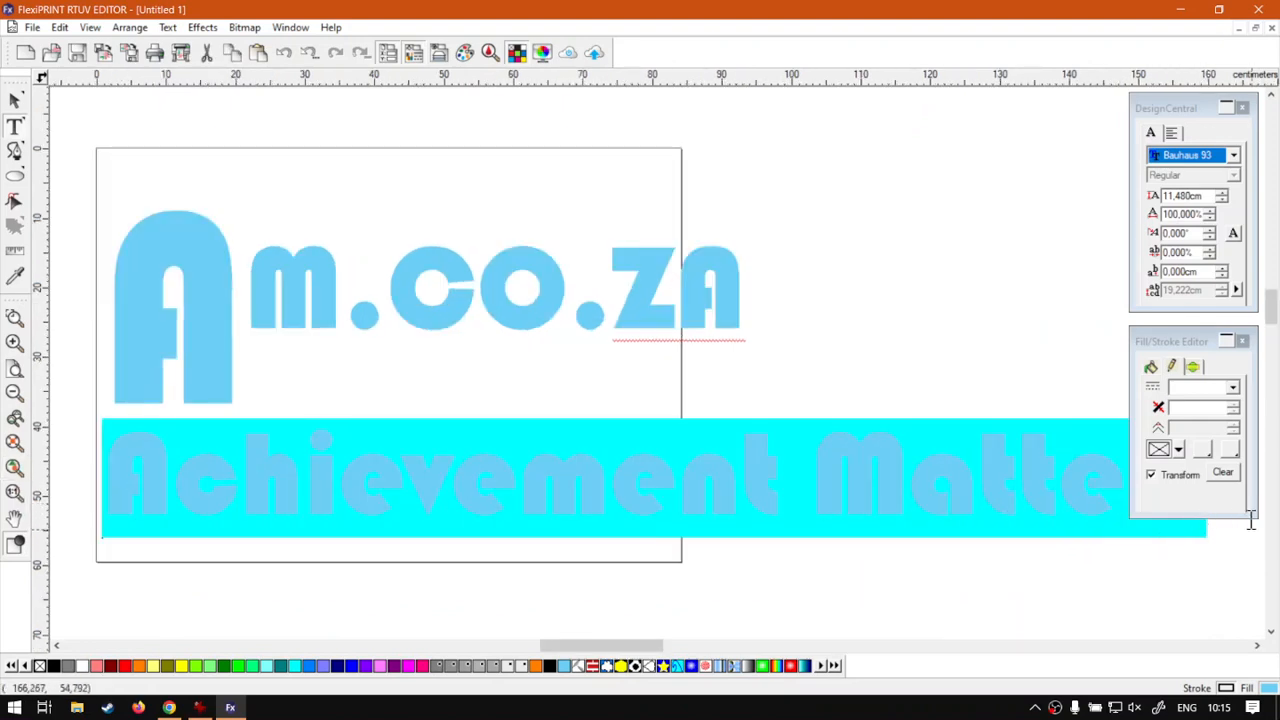
left_click(1221, 195)
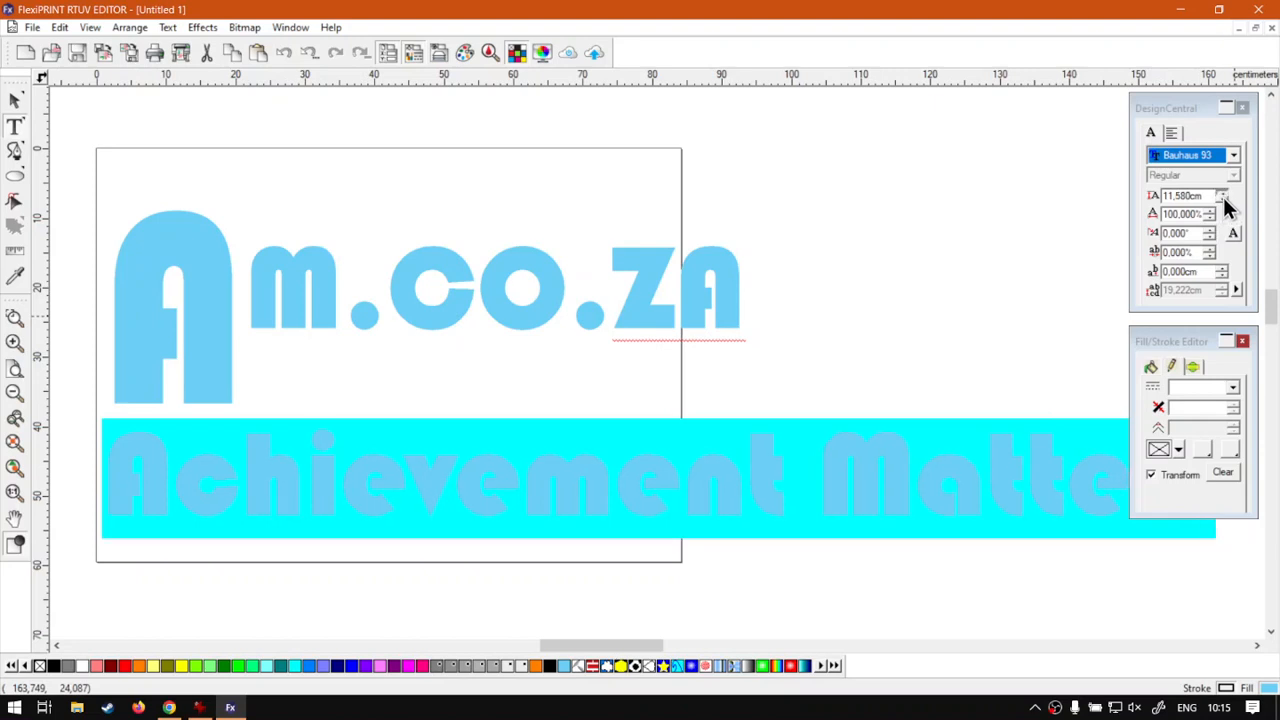
left_click(1221, 195)
left_click(1221, 195)
left_click(1221, 200)
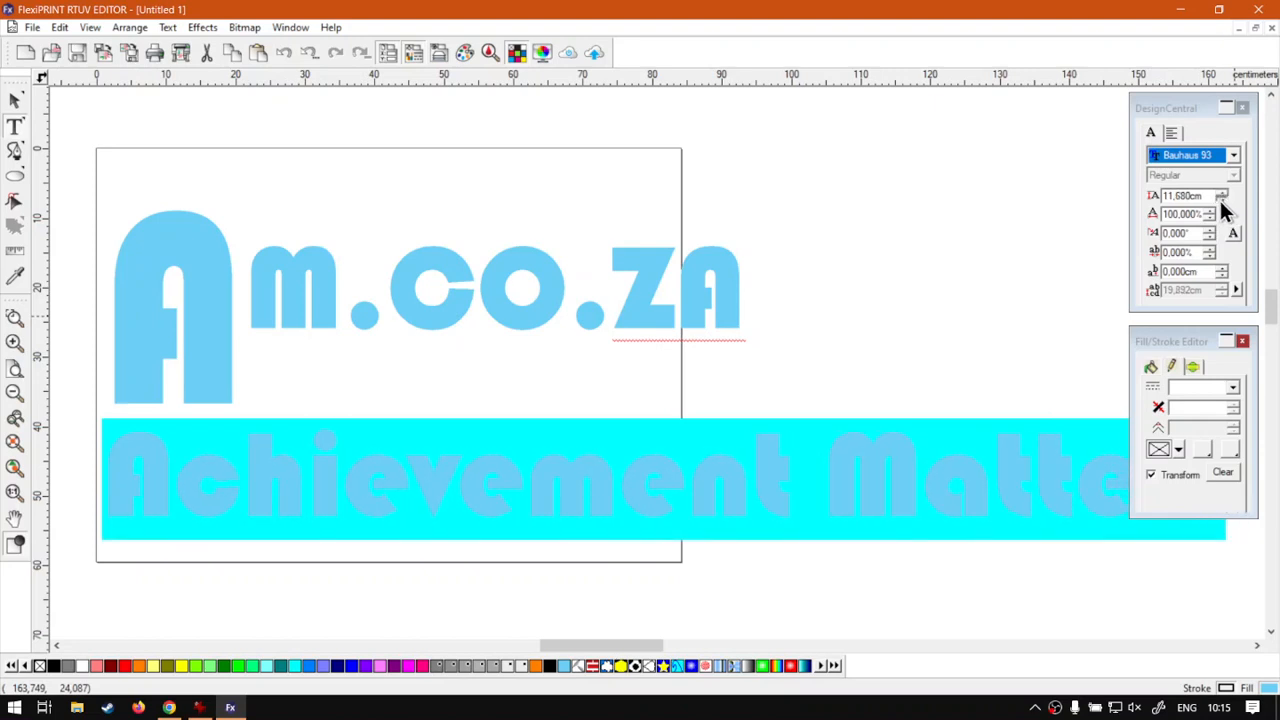
left_click(1221, 200)
left_click(1221, 200)
left_click(1221, 200)
left_click(1221, 200)
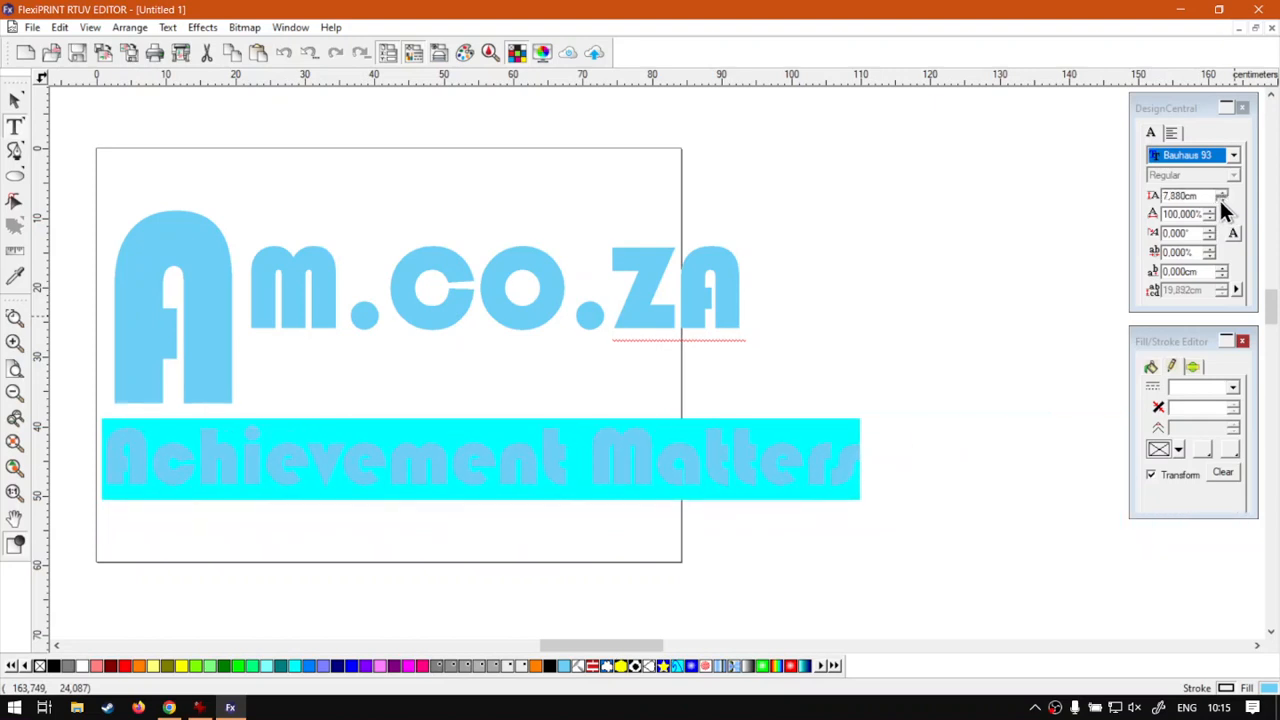
left_click(1221, 200)
left_click(1221, 200)
left_click(1221, 200)
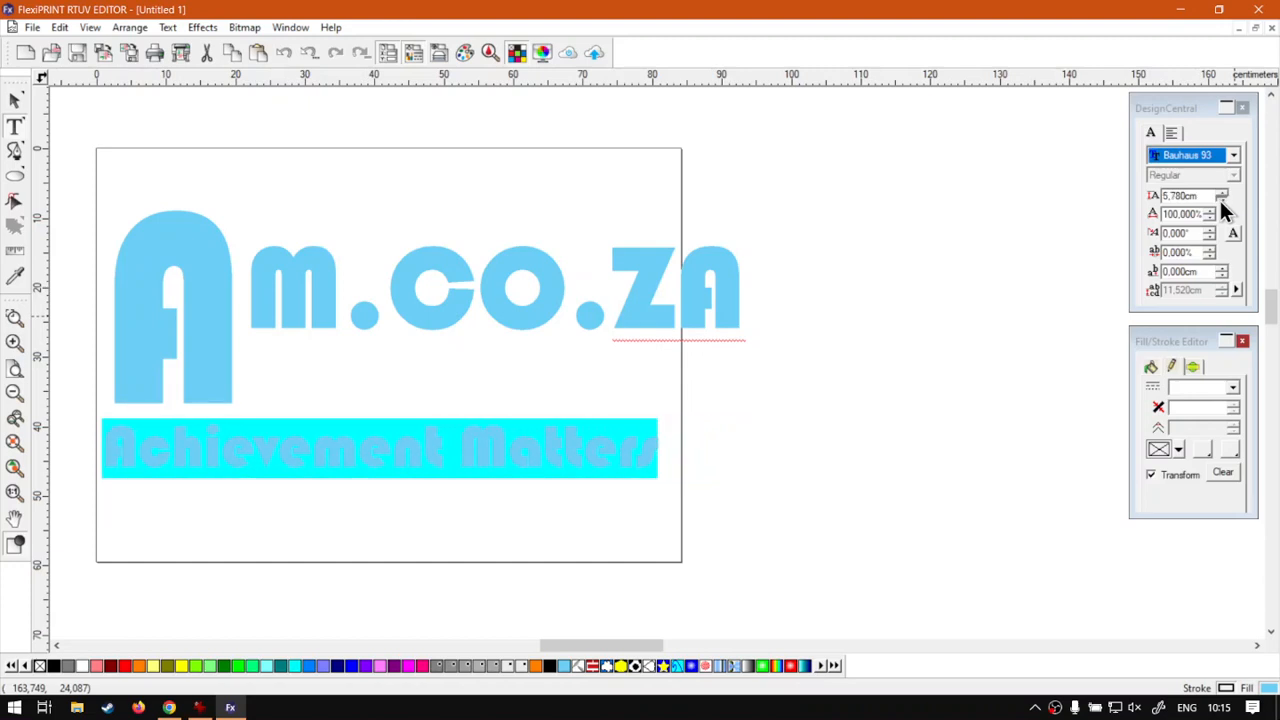
left_click(1221, 200)
left_click(1221, 200)
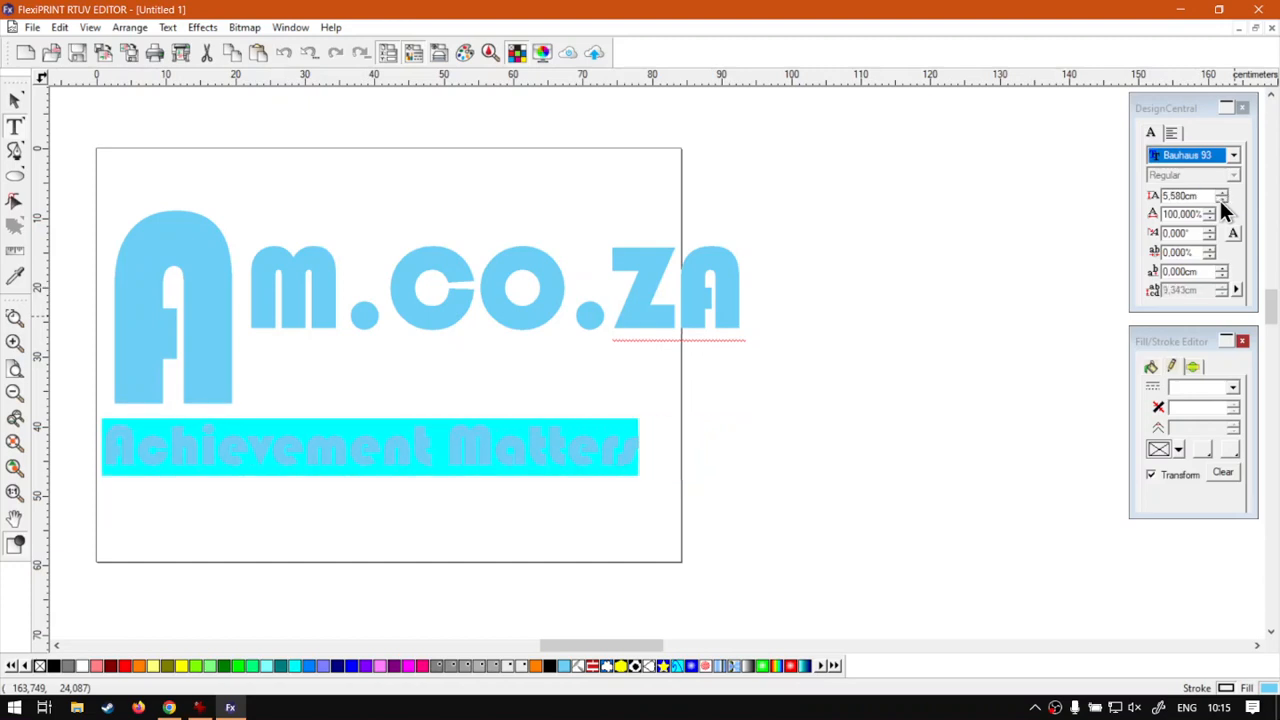
Step: Indent "Achievement Matters" to start under the "m", using 10% spacing on the indent, and reduce the line's character height to 5.080 cm
left_click(106, 453)
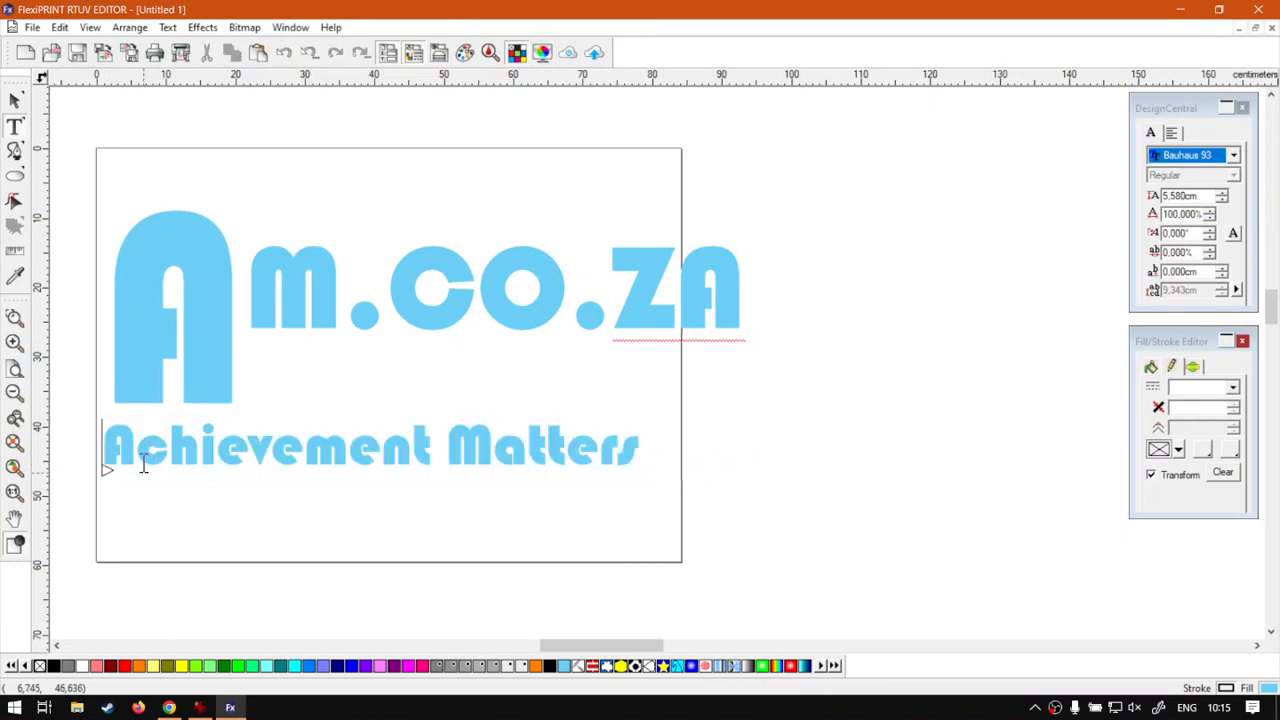
left_click(1212, 250)
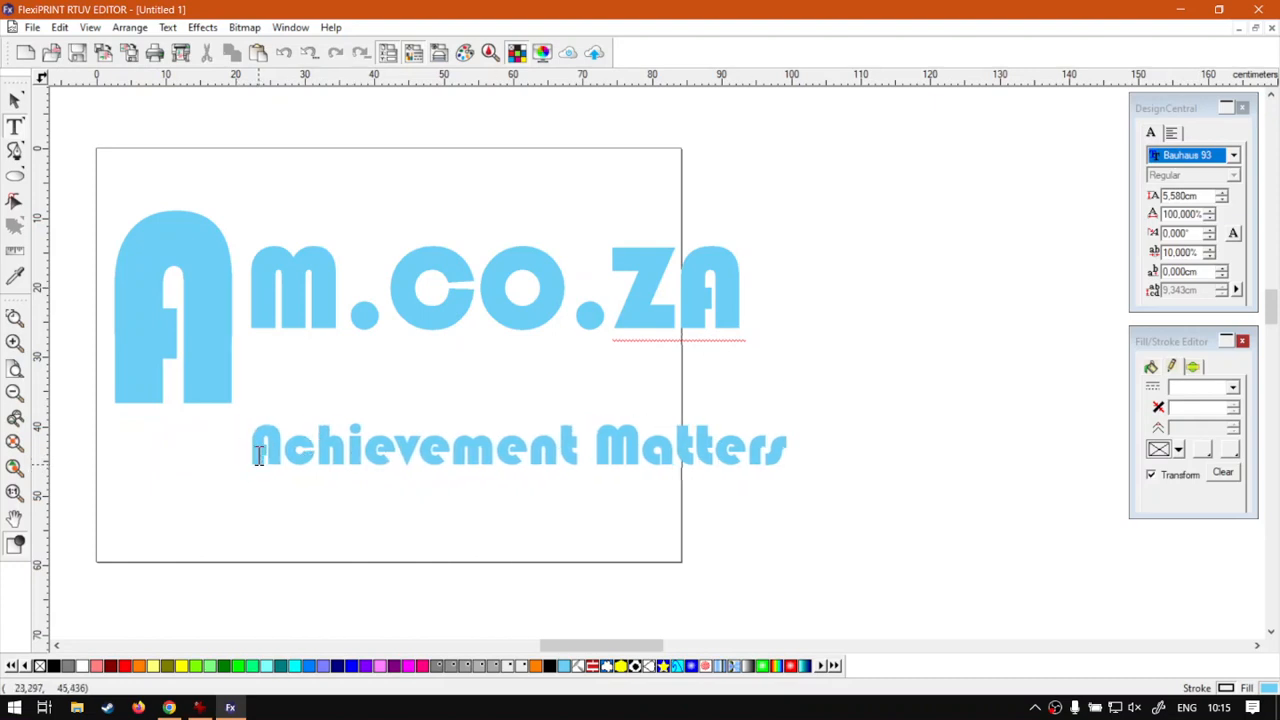
left_click_drag(255, 449, 805, 462)
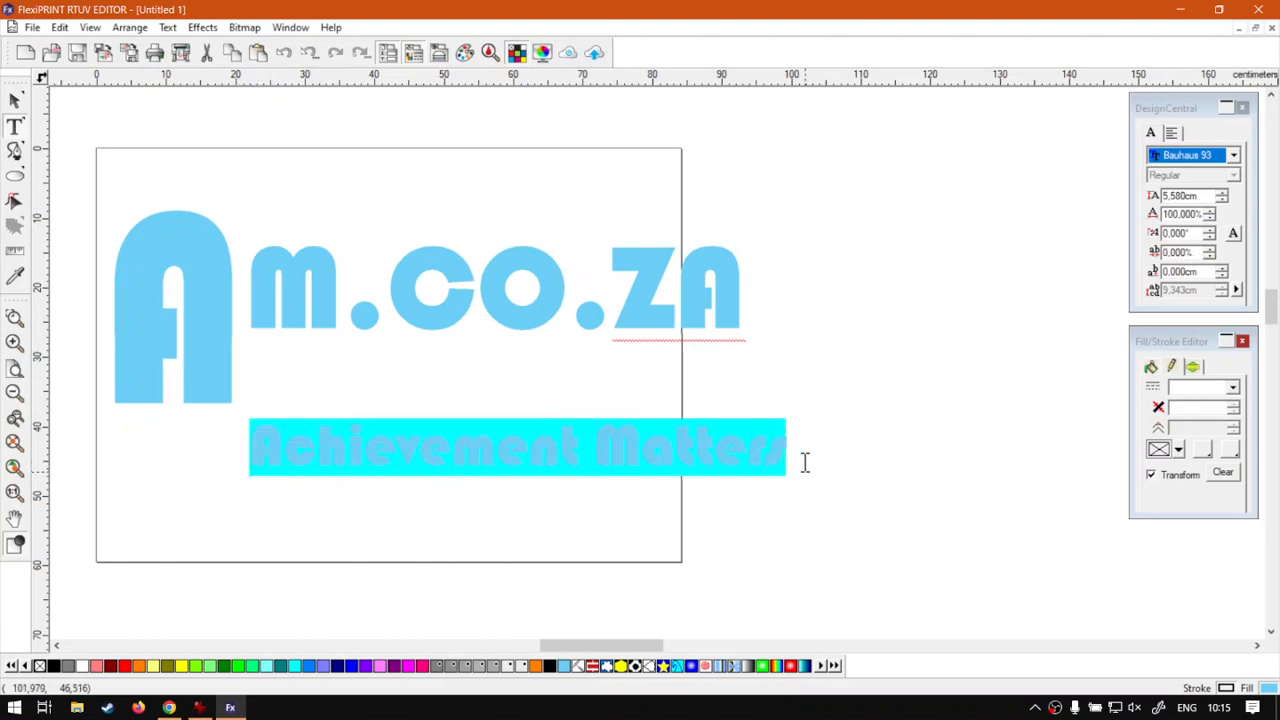
left_click(1222, 203)
left_click(1222, 203)
left_click(1222, 203)
left_click(1222, 203)
left_click(1222, 203)
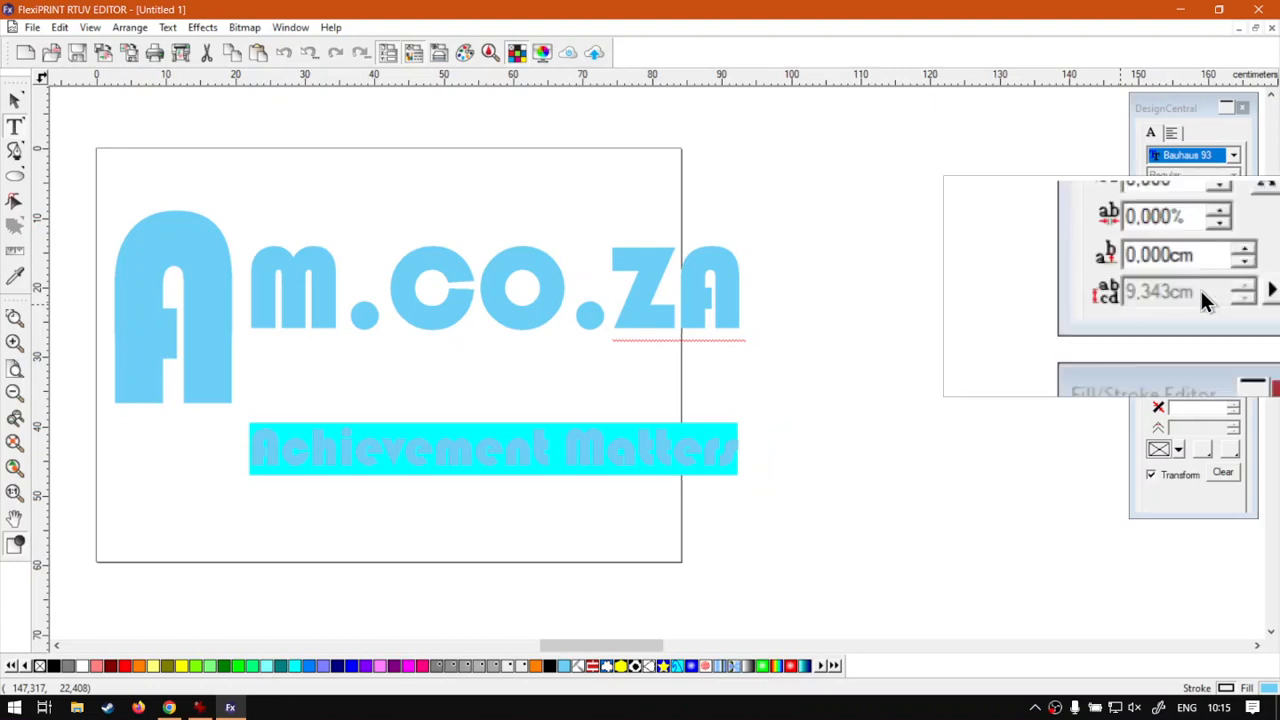
Step: Switch the line spacing of "Achievement Matters" from Automatic to Specify and reduce it until the line sits just beneath the letters "M.CO.ZA"
left_click(1238, 292)
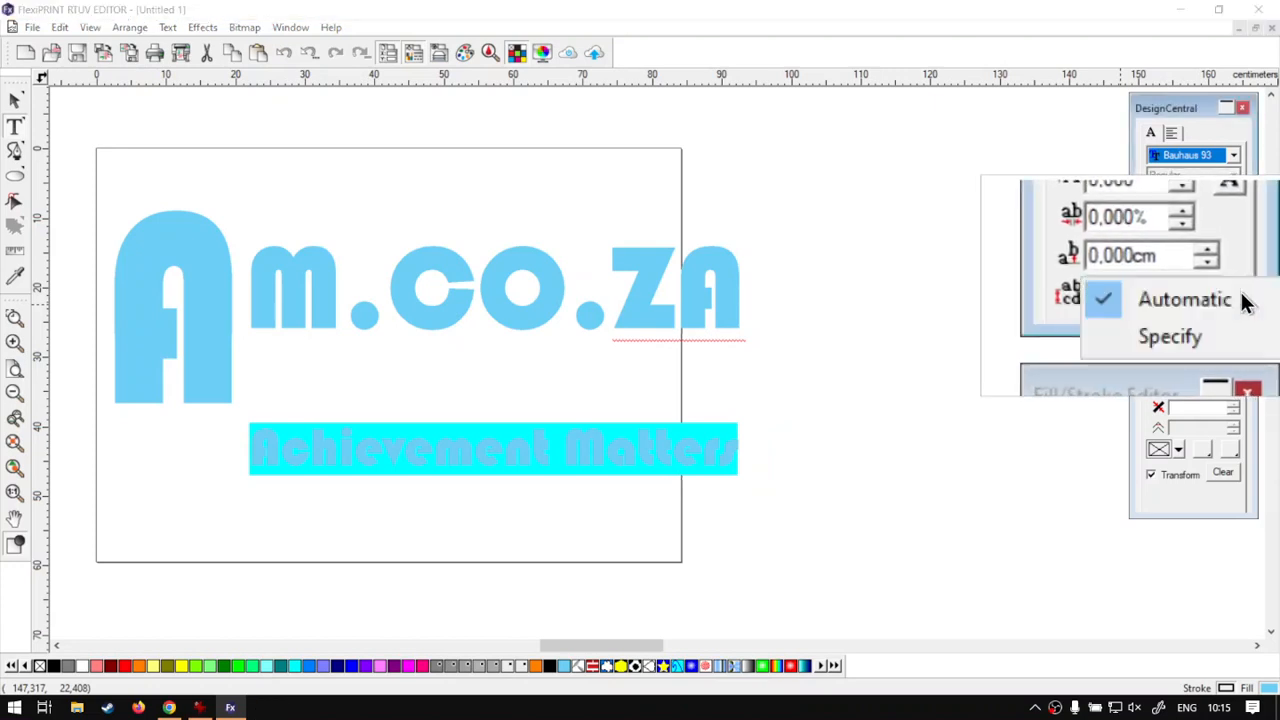
left_click(1223, 318)
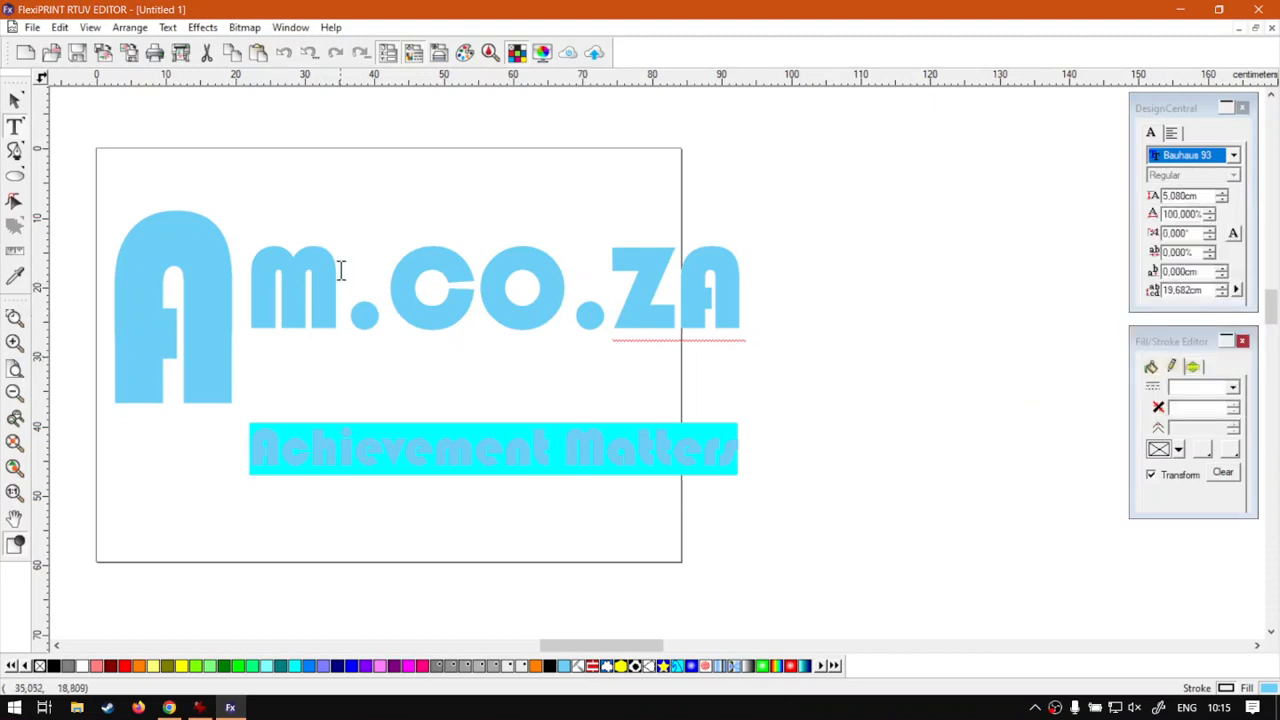
left_click(1222, 293)
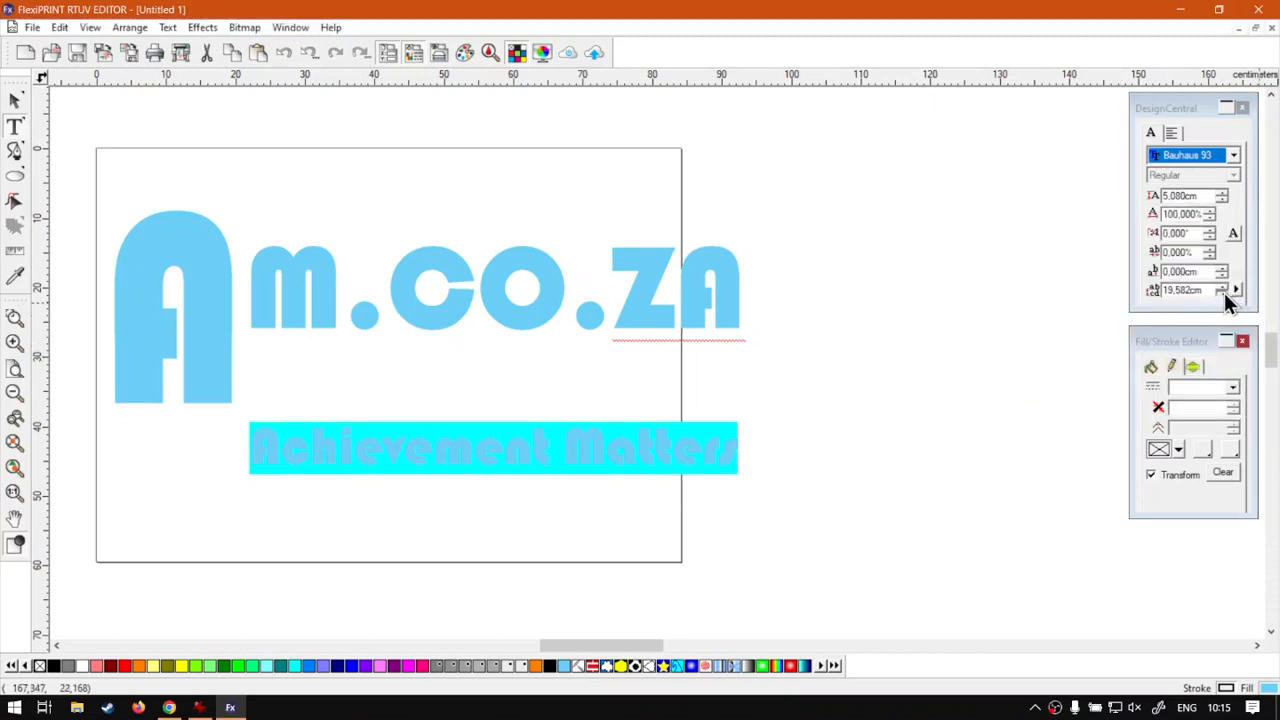
left_click(1222, 293)
left_click_drag(1222, 293, 1222, 293)
Step: Scale the whole two-line text down proportionally to about 78 cm wide so it fits within the page, and deselect it
left_click(14, 100)
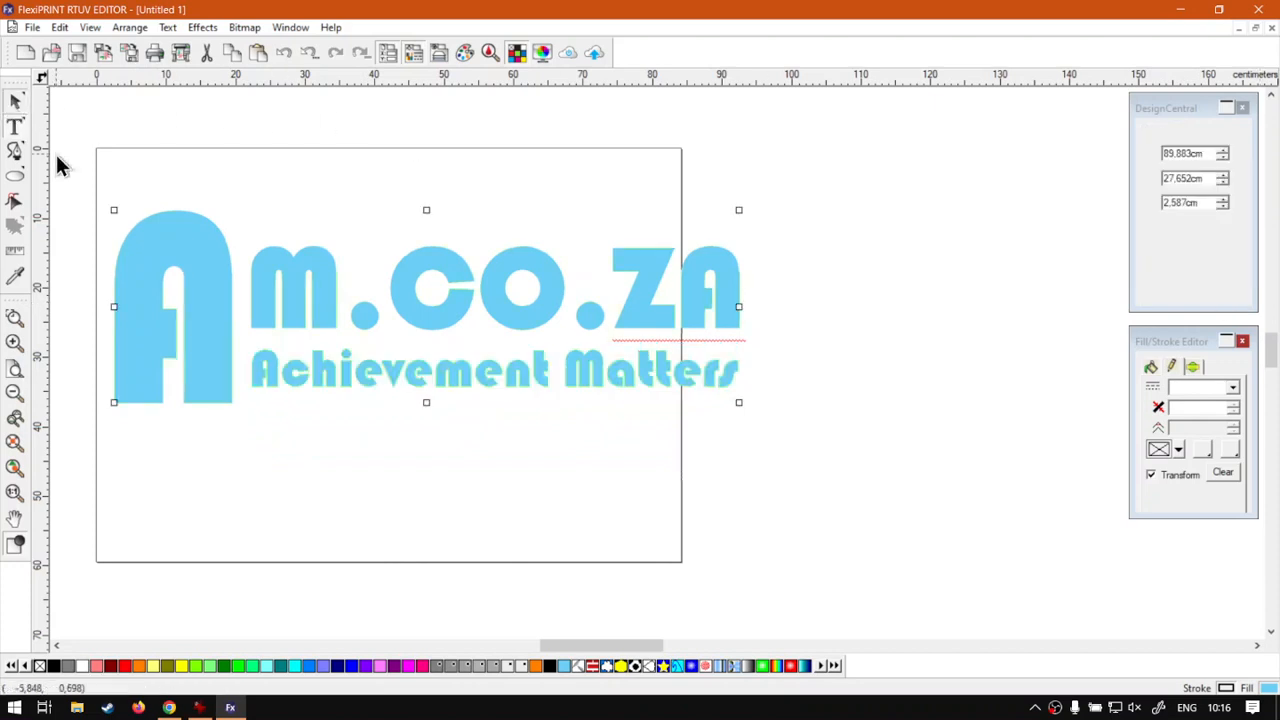
left_click(951, 354)
left_click(214, 292)
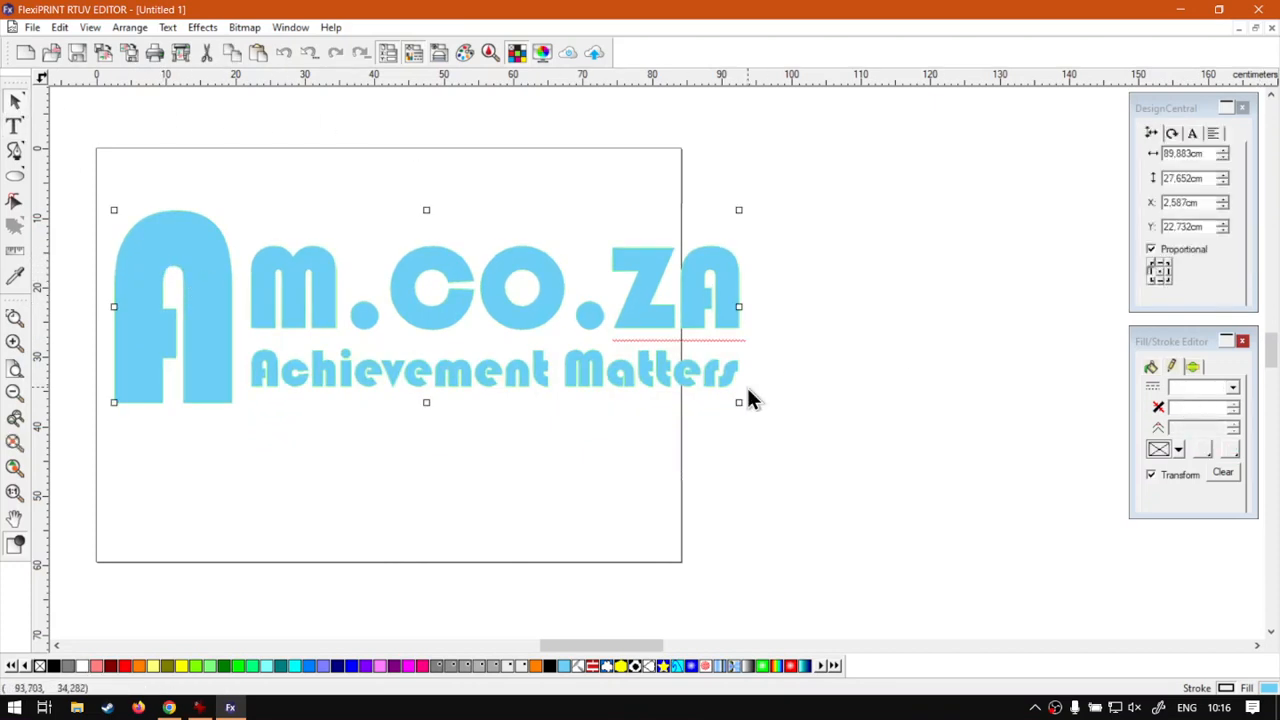
left_click_drag(738, 400, 652, 357)
left_click(406, 474)
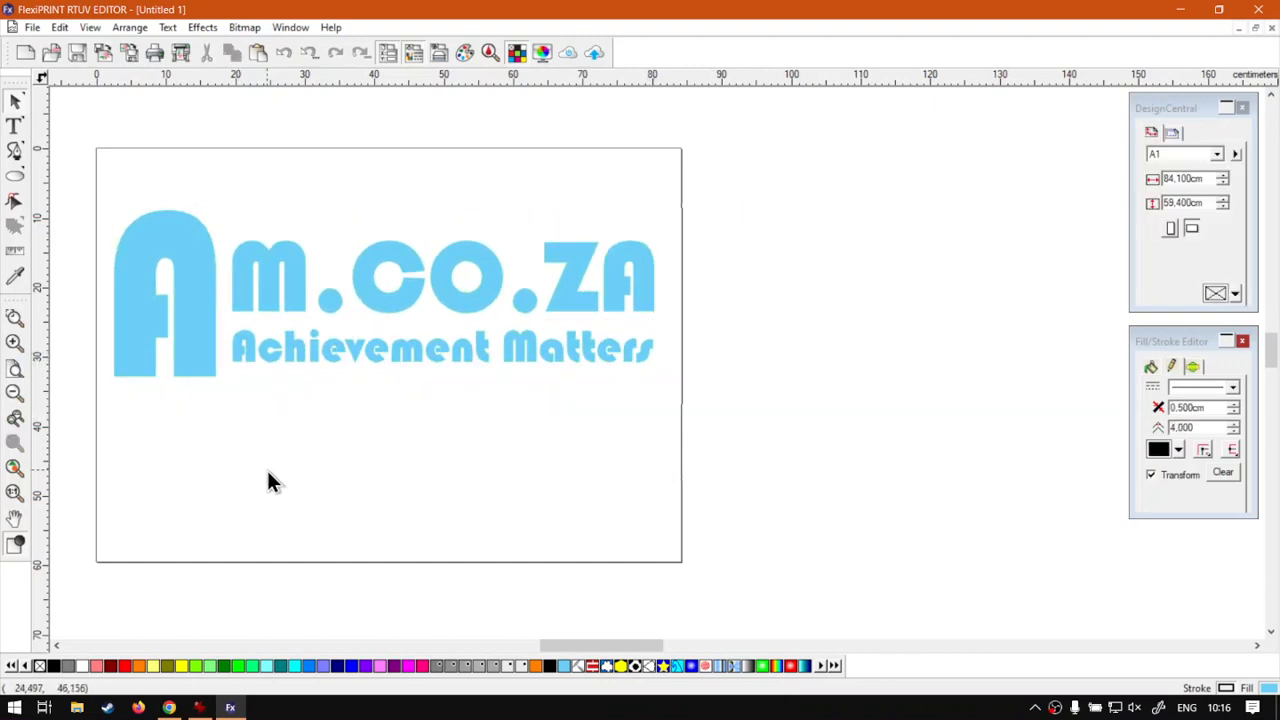
left_click(606, 646)
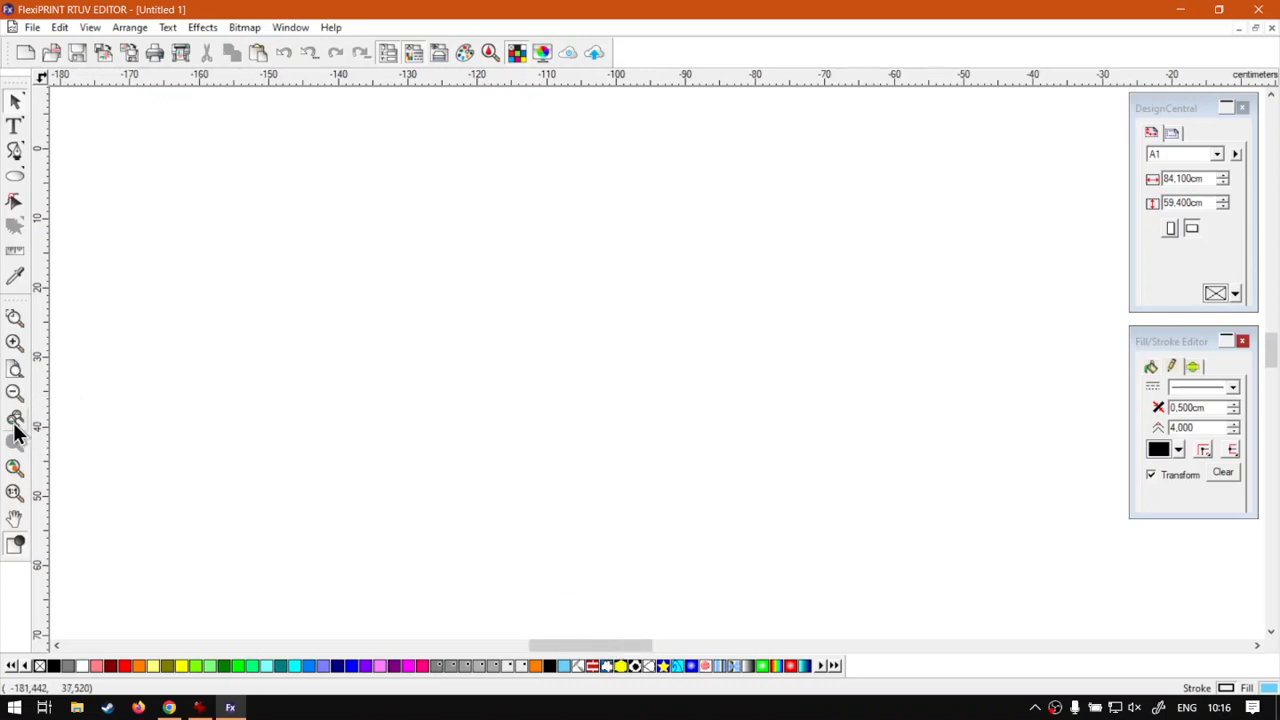
left_click(15, 367)
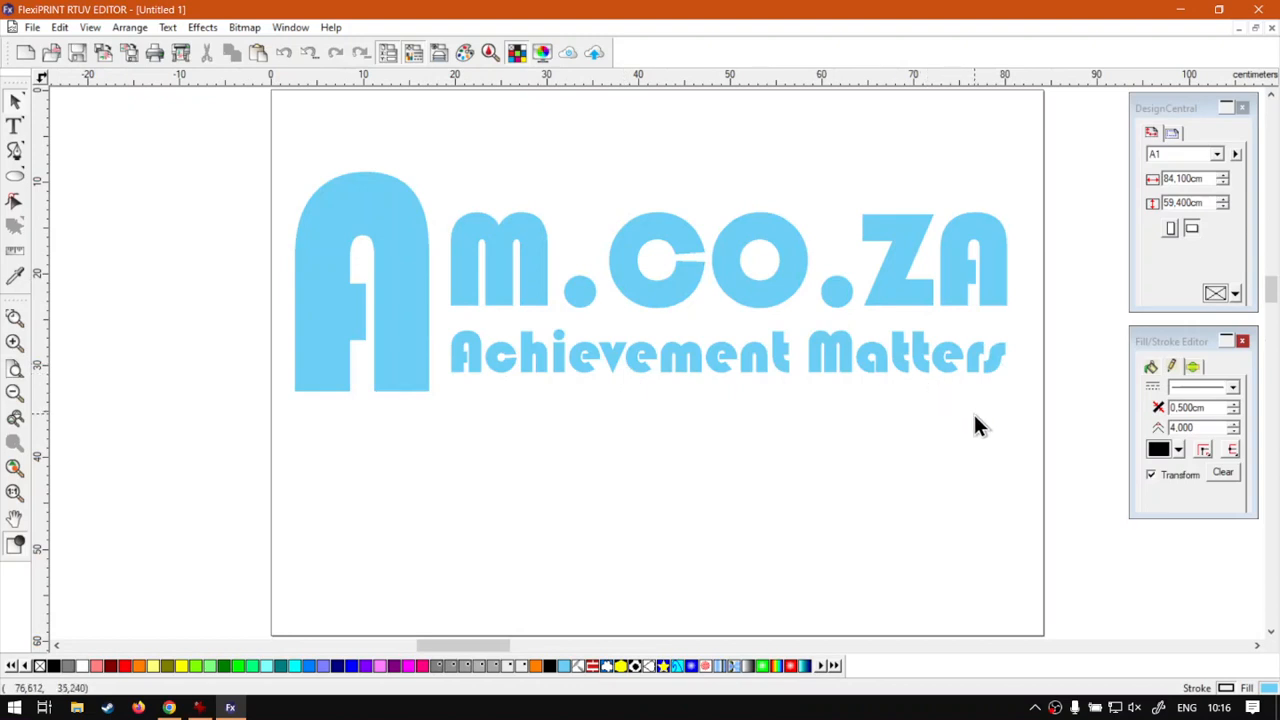
scroll(1014, 137, "up", 3)
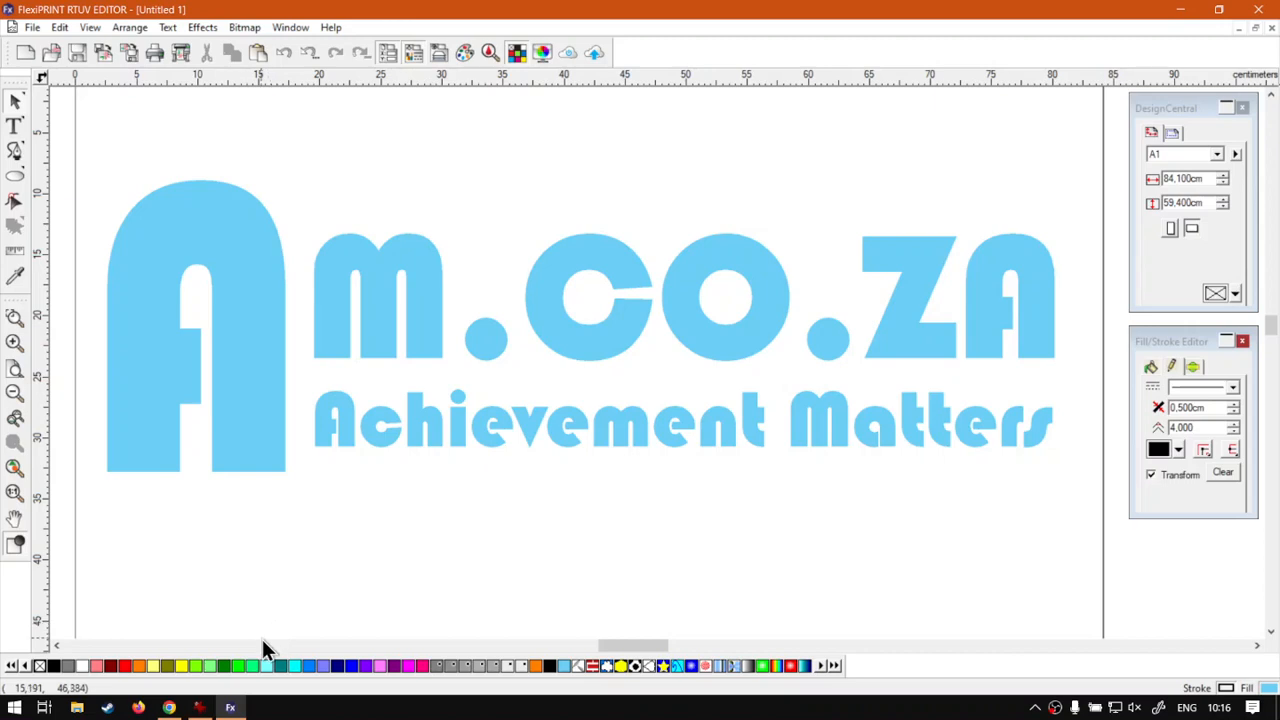
Step: Switch to the Chrome browser with the softwaretraining.co.za website
left_click(169, 707)
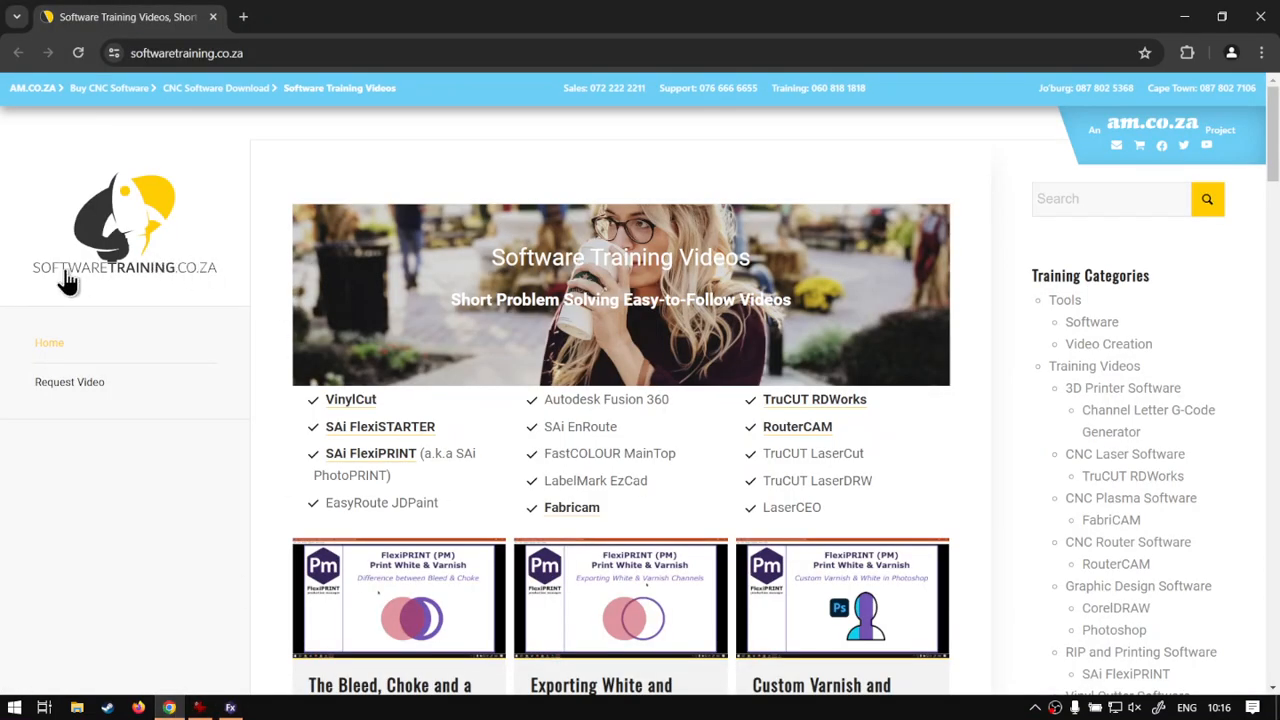